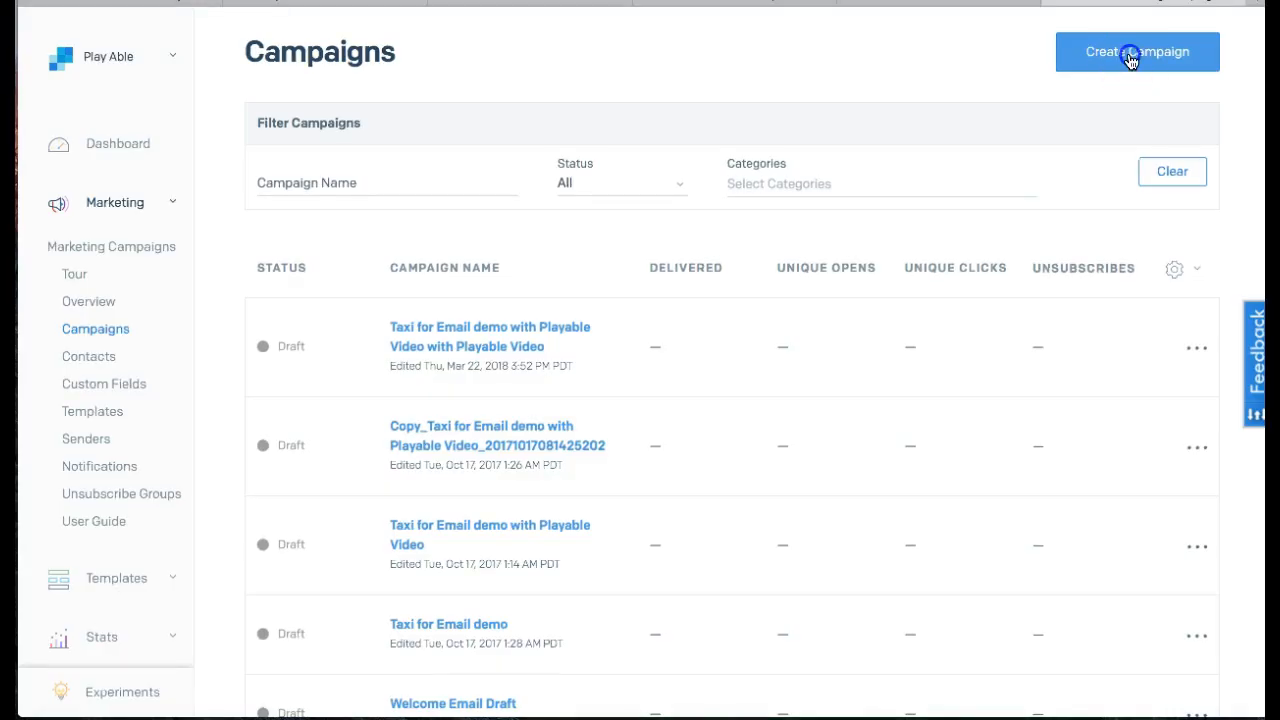
- Create a new marketing campaign from the Underwood Blue design template
left_click(1128, 54)
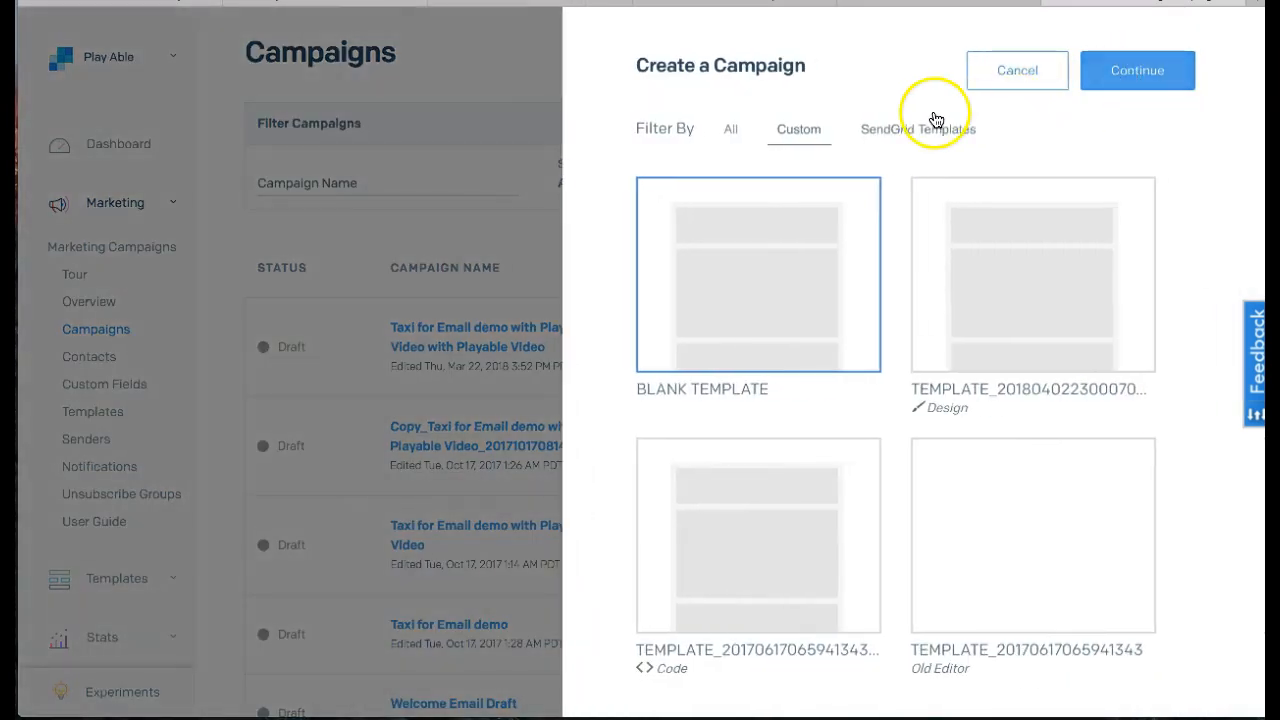
left_click(941, 127)
scroll(957, 221, "down", 5)
left_click(766, 214)
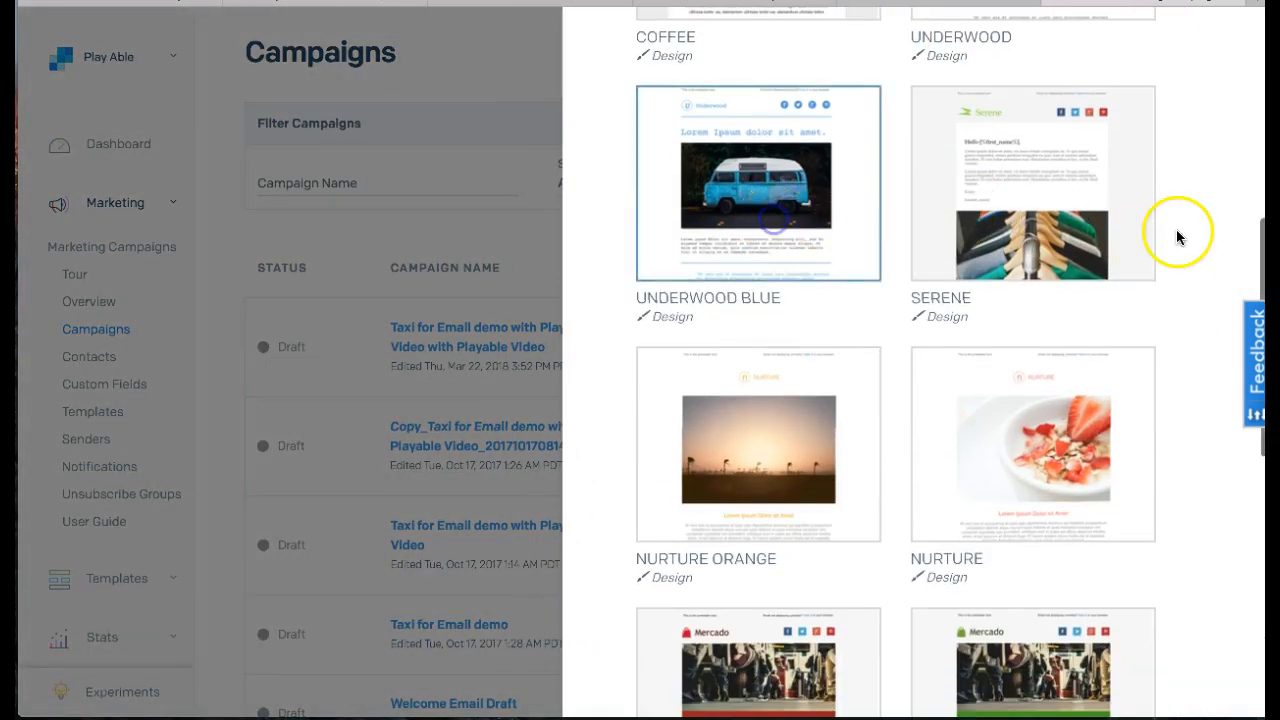
scroll(1186, 230, "up", 5)
left_click(1145, 87)
left_click(1128, 63)
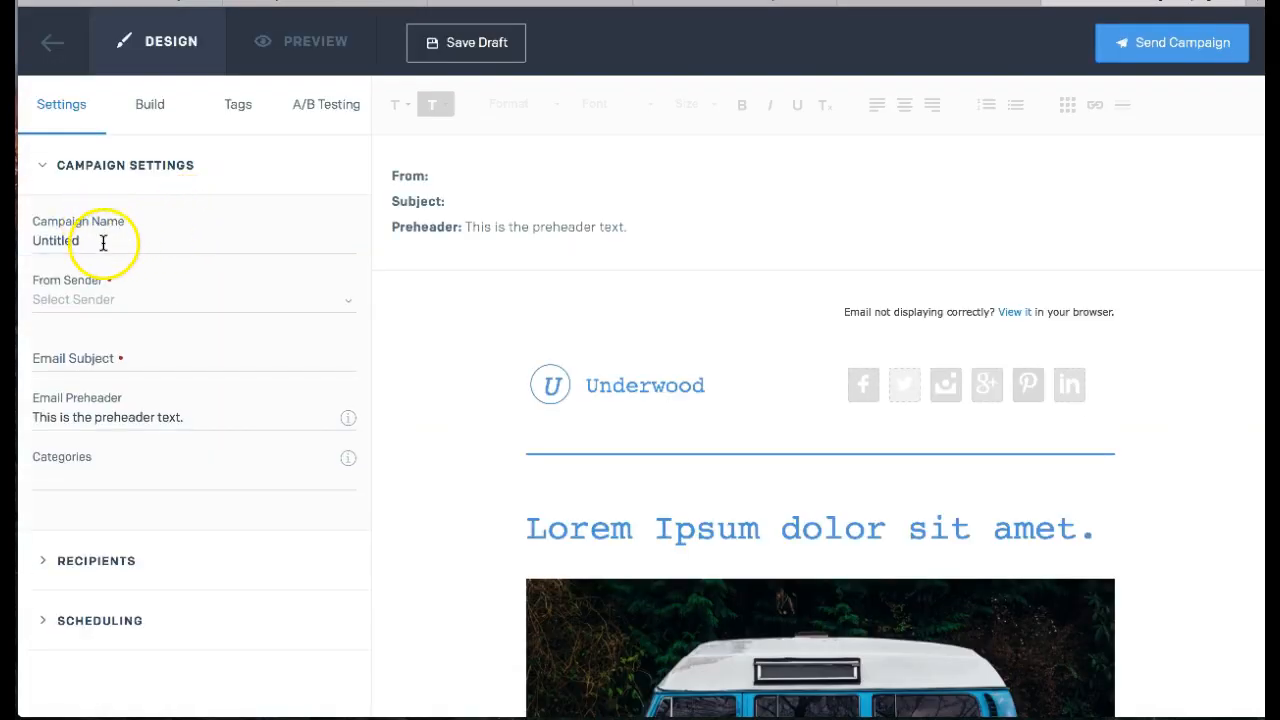
left_click_drag(106, 242, 20, 243)
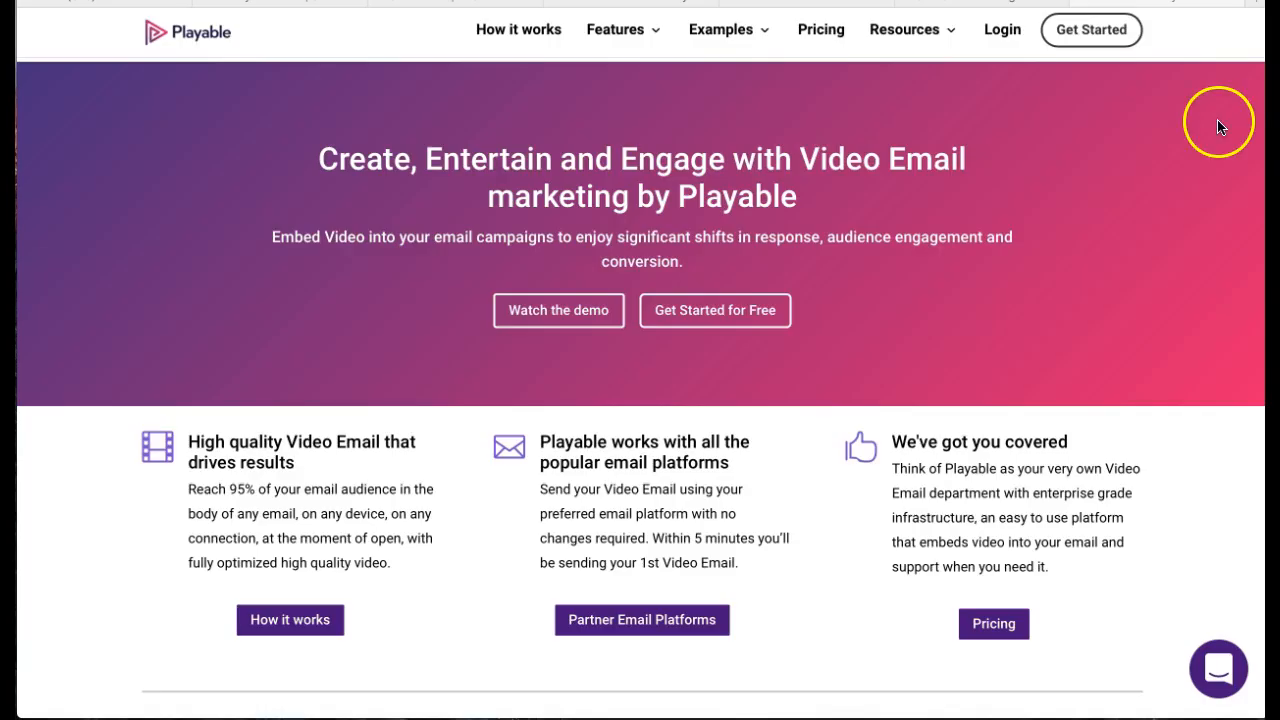
- Switch to the Playable website, open the console's Videos section and start adding a new video
left_click(1080, 34)
left_click(1080, 34)
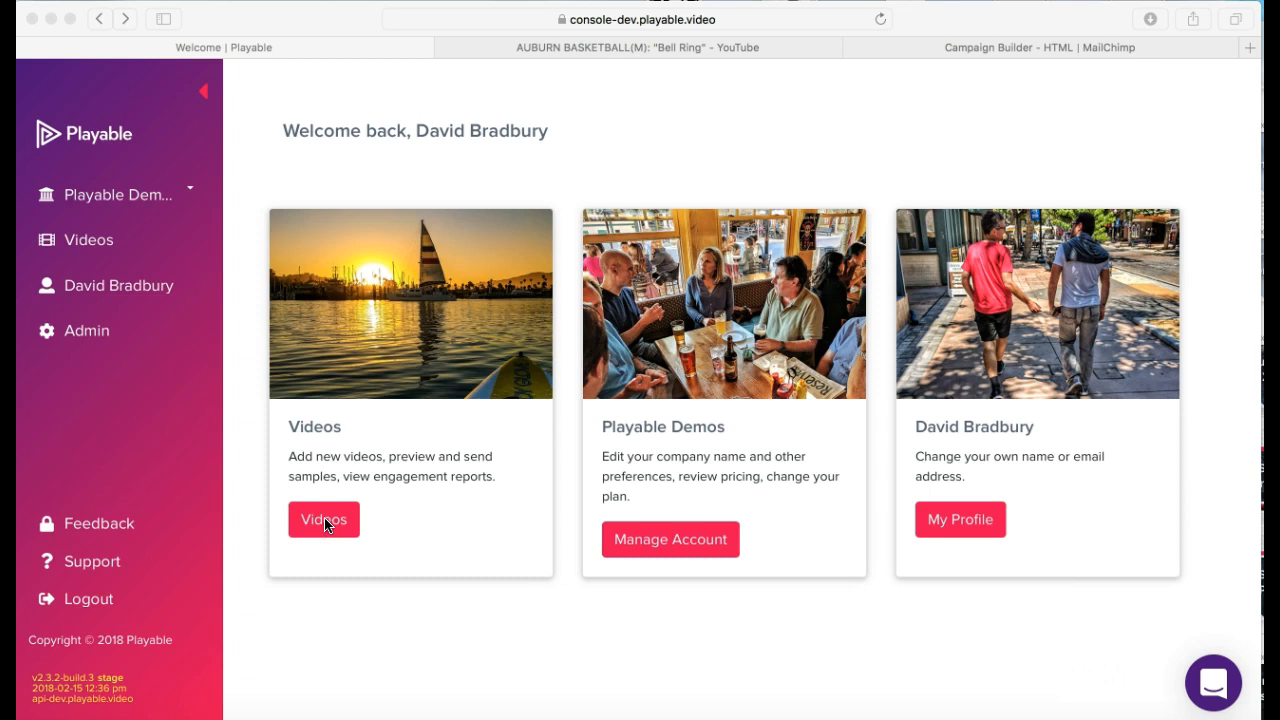
left_click(325, 522)
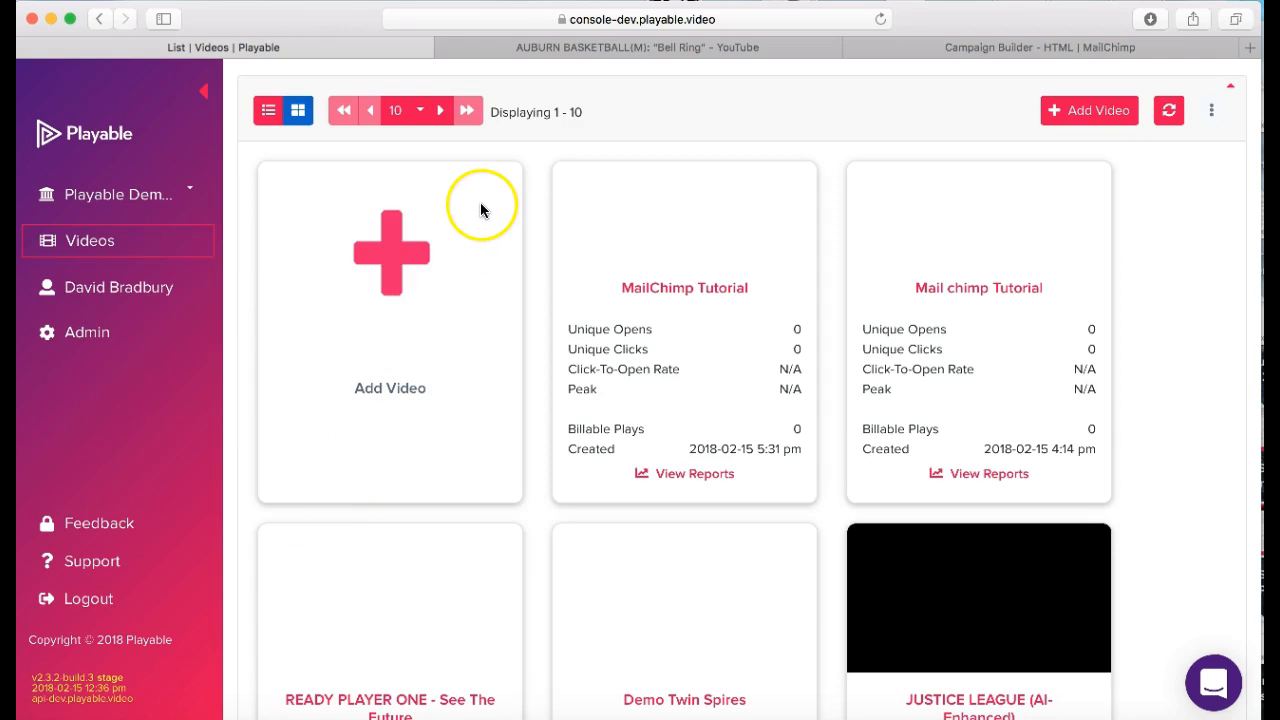
left_click(390, 260)
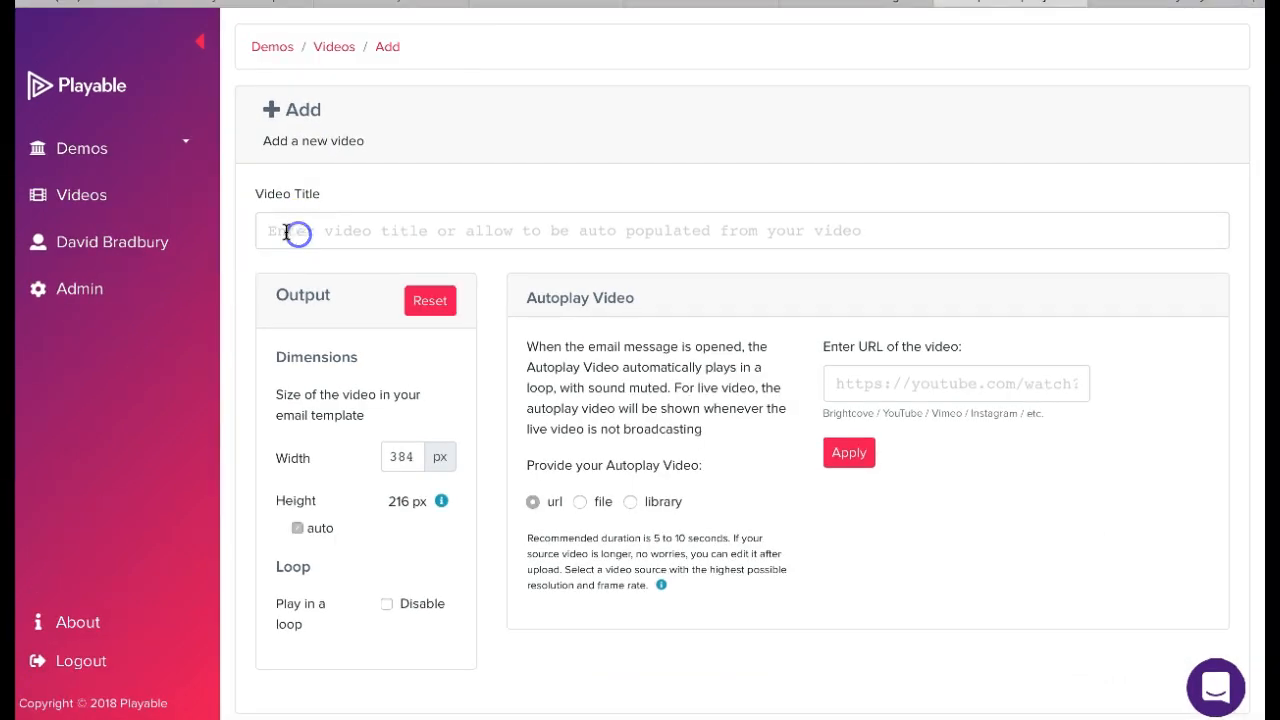
- Title the new video Playable Tutorial and set its width to 600 px
left_click(280, 231)
type("Playable Tutorial")
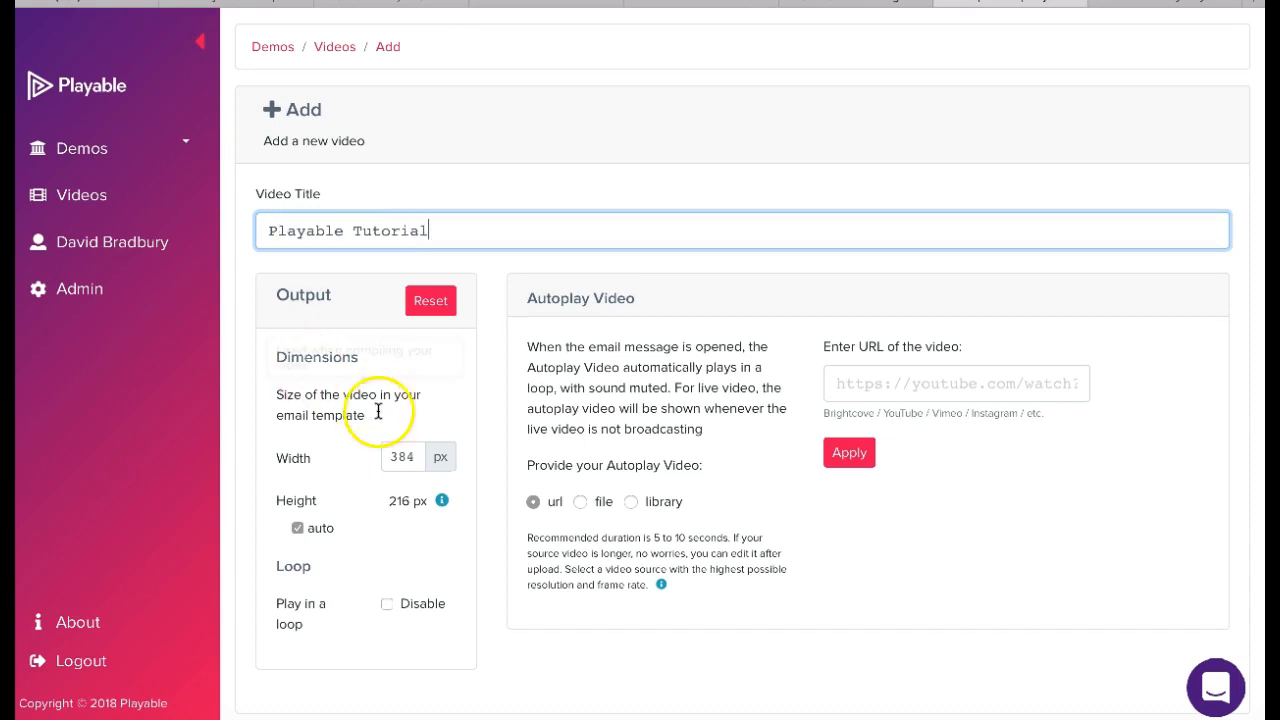
double_click(392, 457)
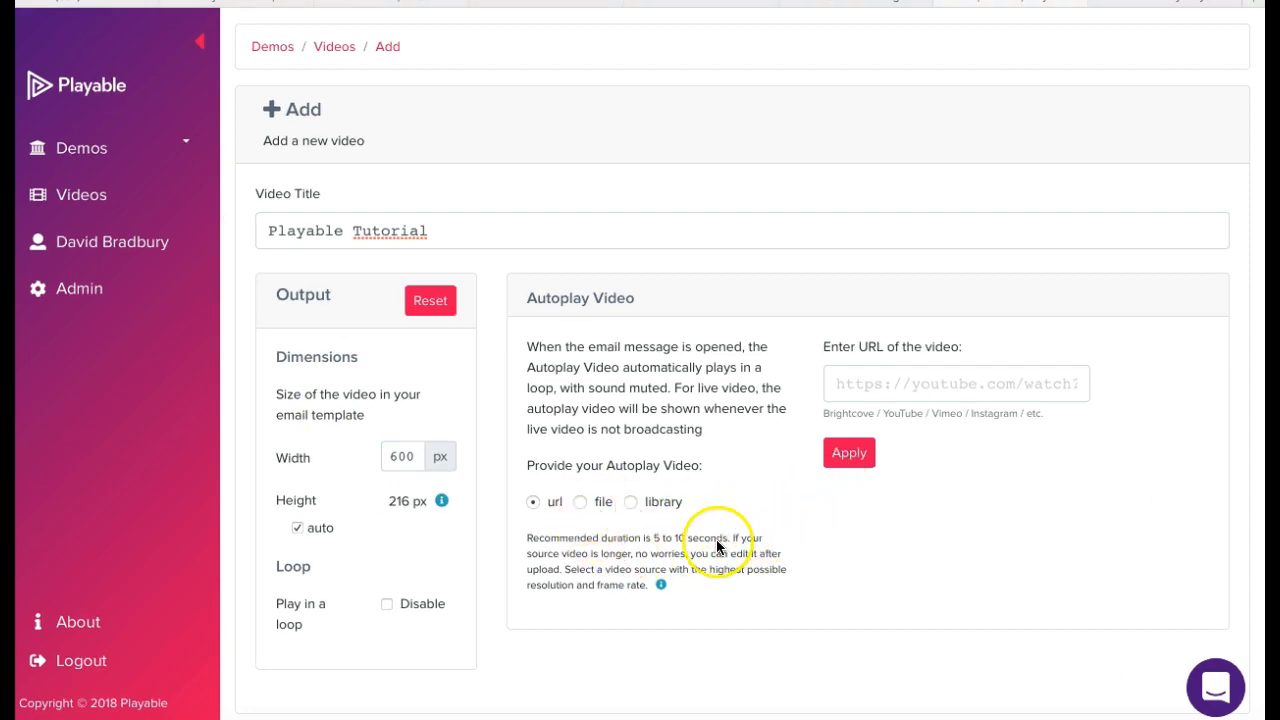
- Copy the Vimeo video's address from its browser tab and apply it as the autoplay video URL
left_click(580, 501)
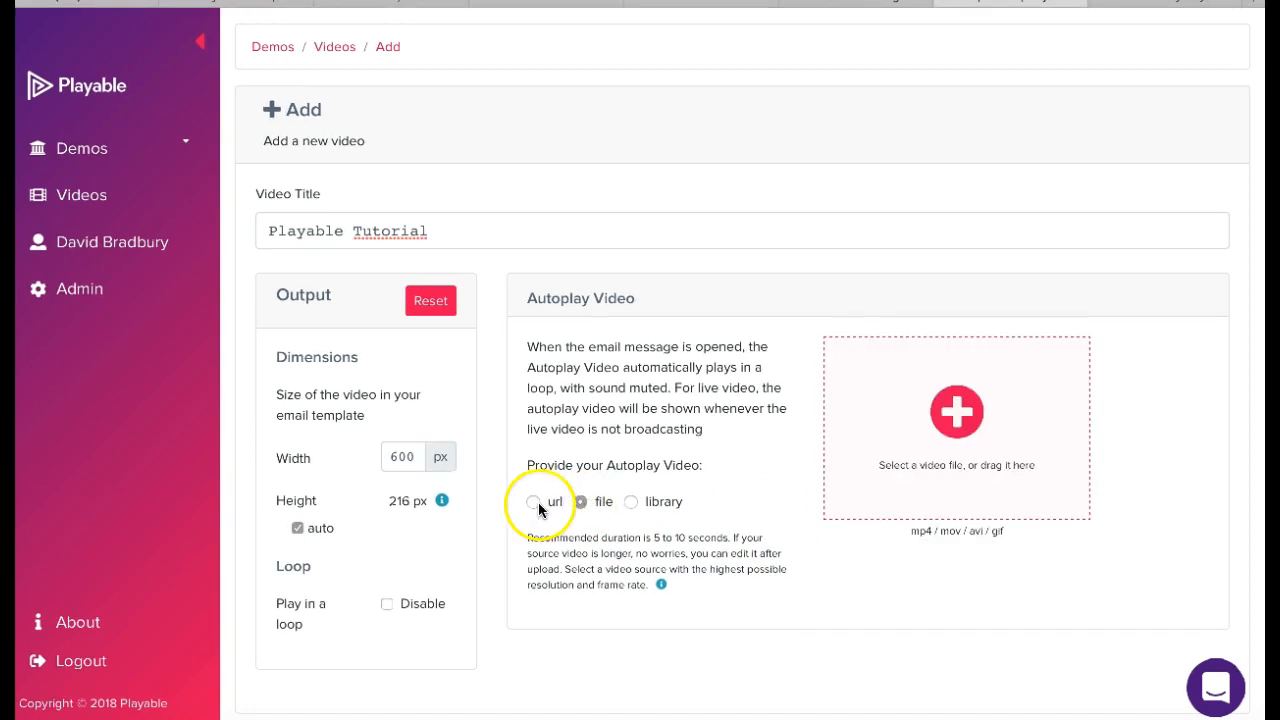
left_click(535, 505)
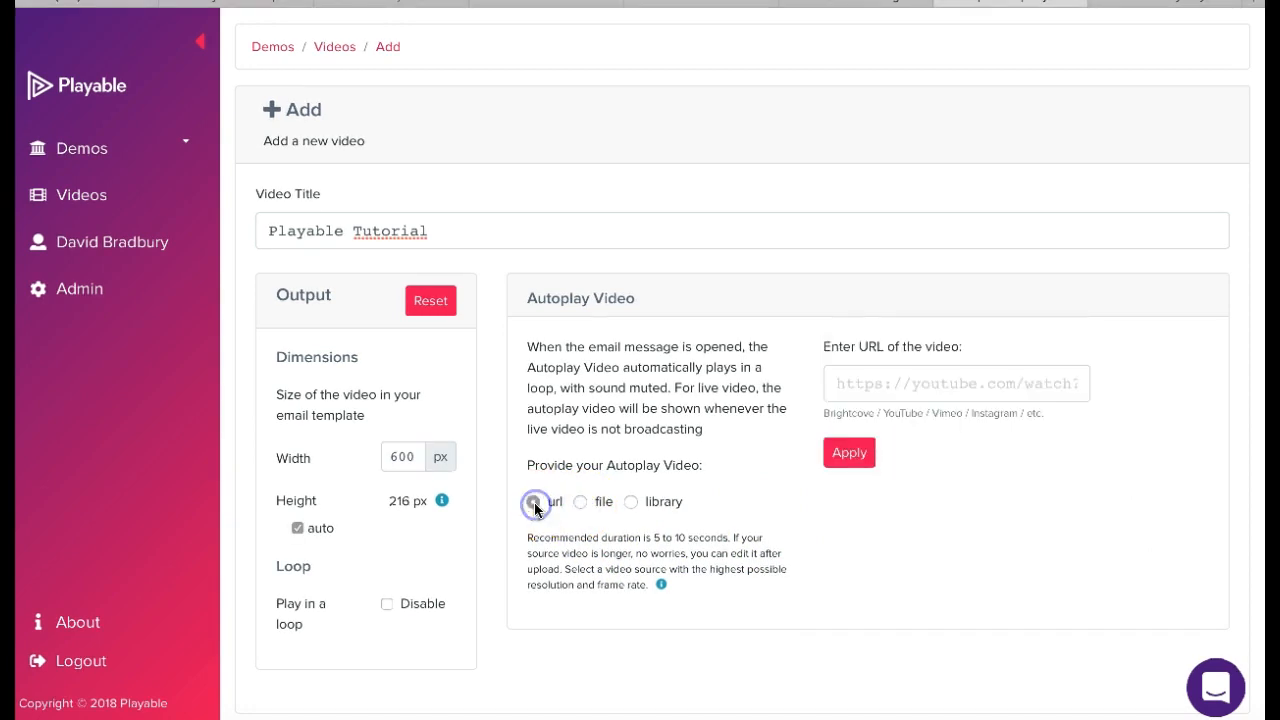
left_click(1139, 8)
left_click(640, 1)
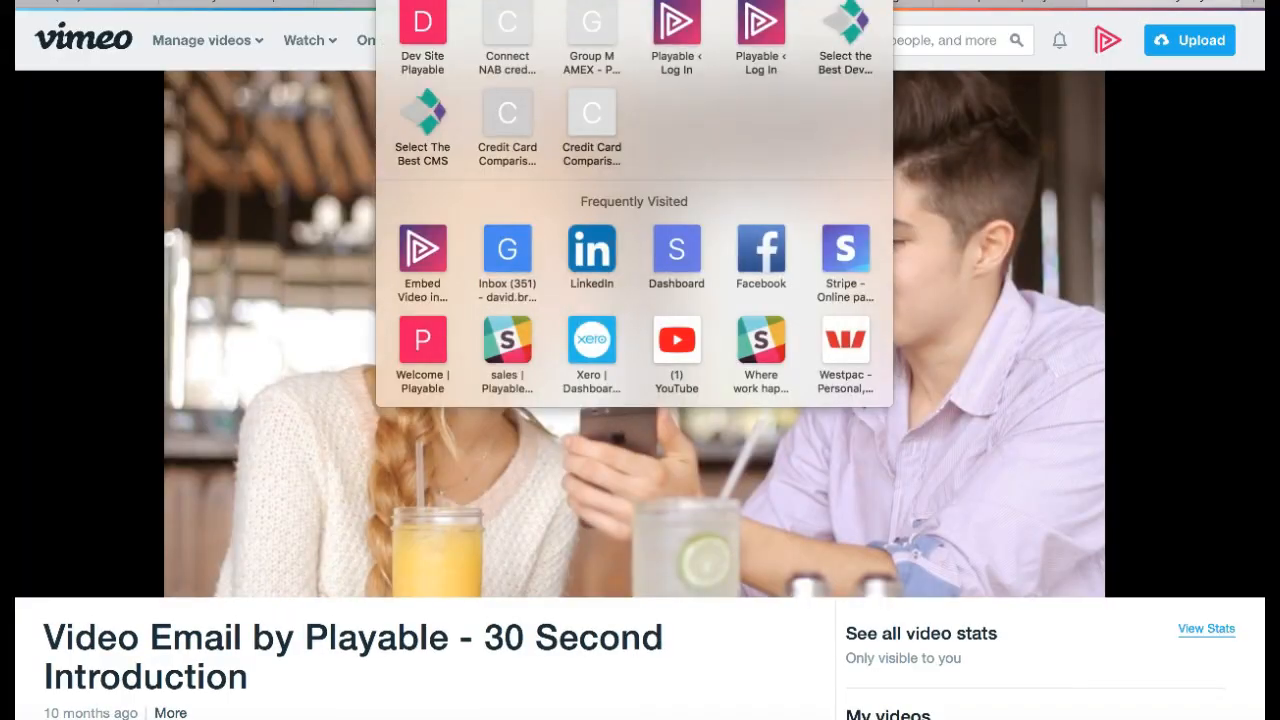
left_click(100, 1)
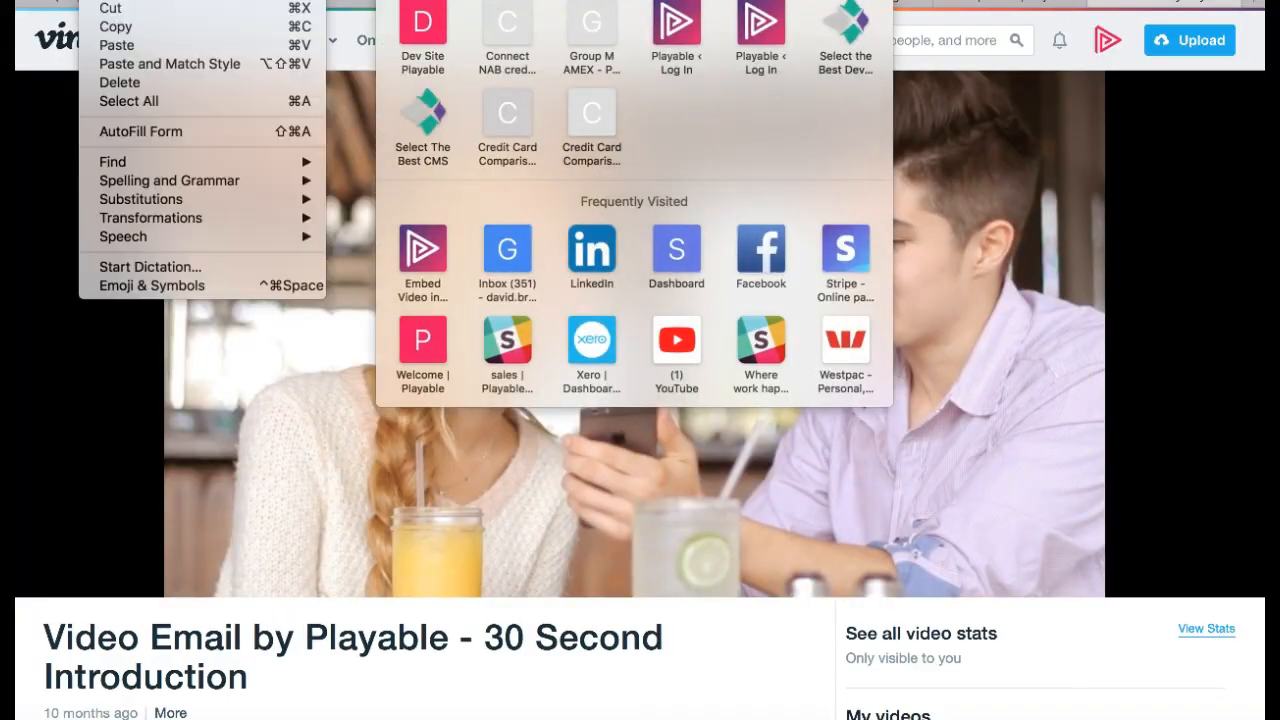
left_click(126, 34)
left_click(1088, 215)
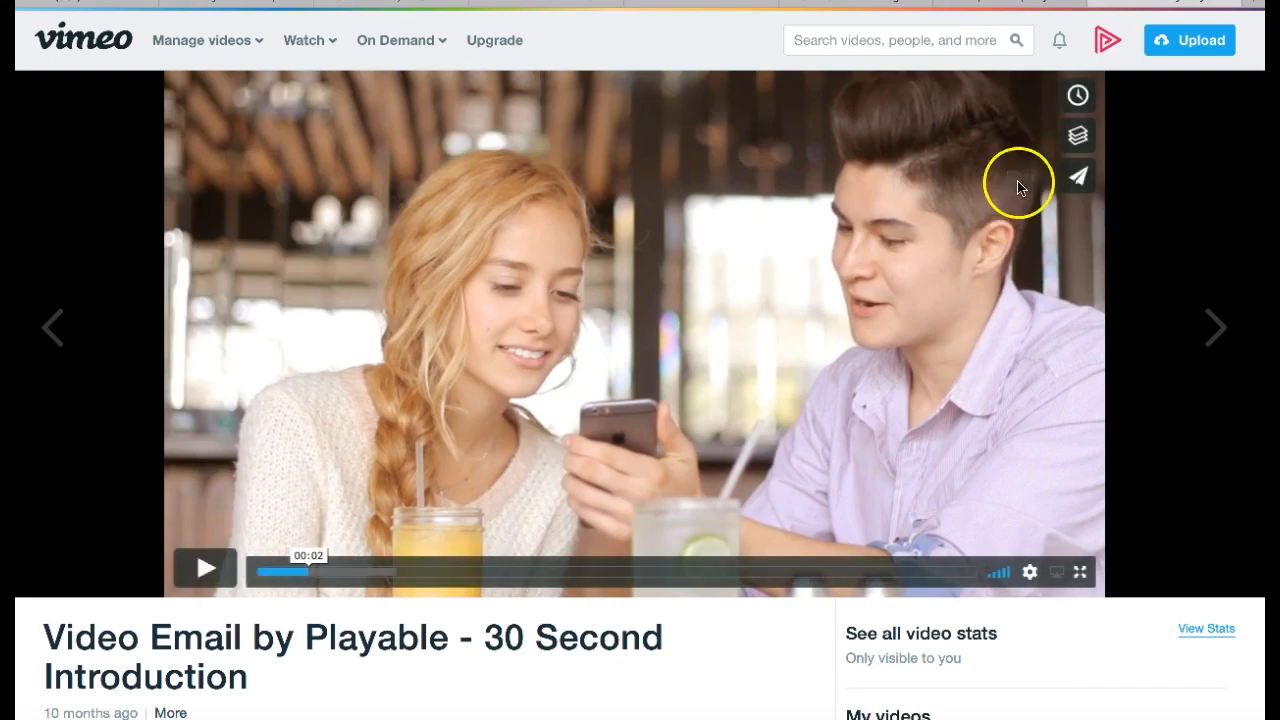
left_click(1015, 3)
left_click(870, 388)
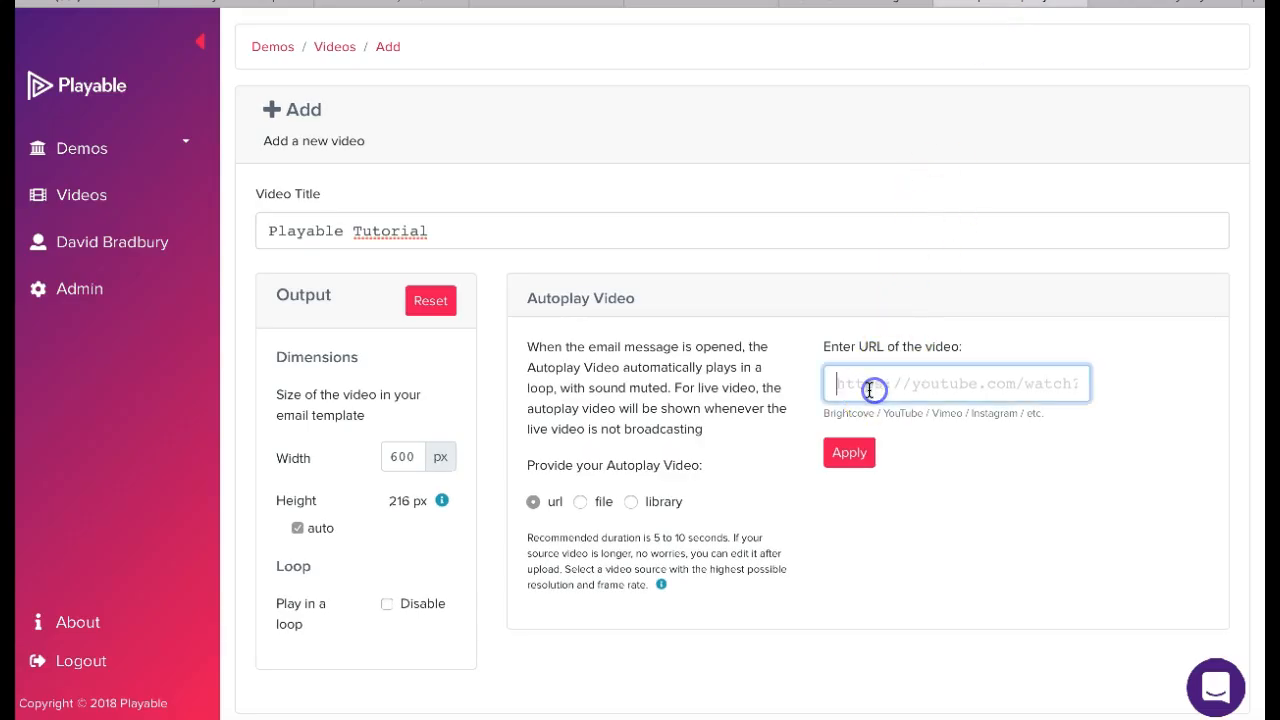
key("ctrl+v")
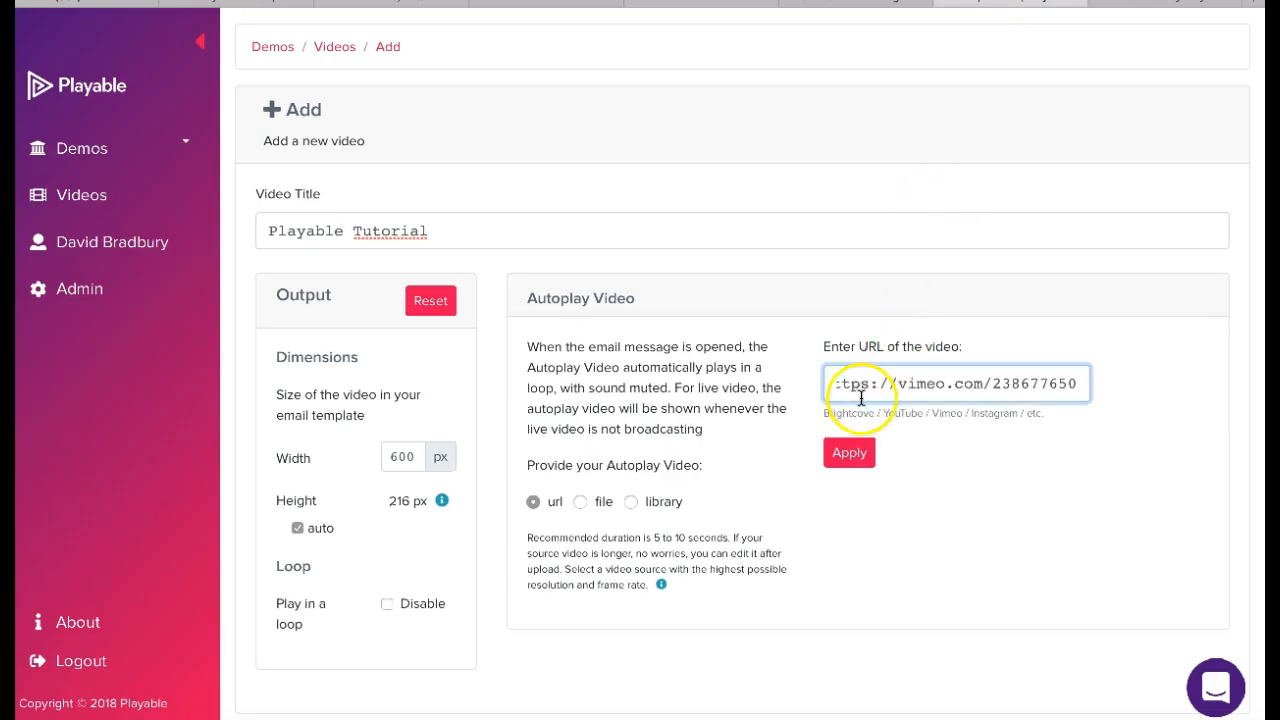
left_click(853, 454)
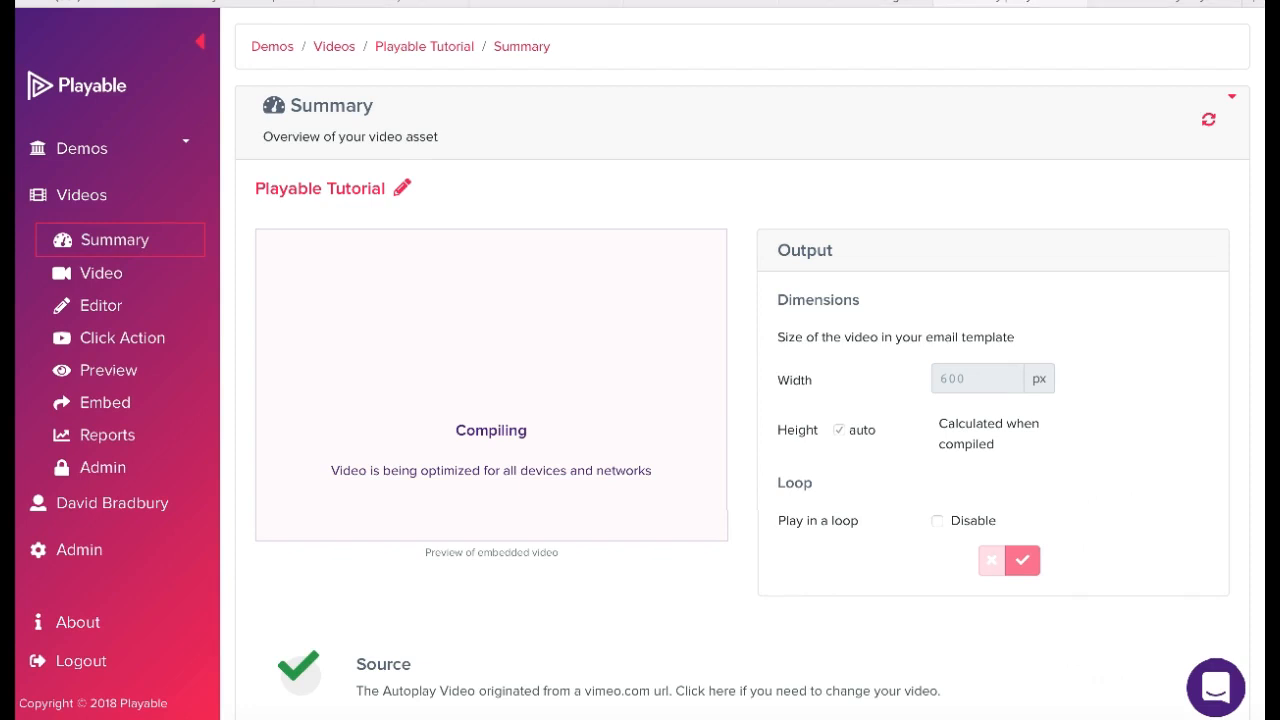
- In the Editor, add a second clip trimmed to run from 23.27 to 30.09 seconds, and continue
left_click(99, 315)
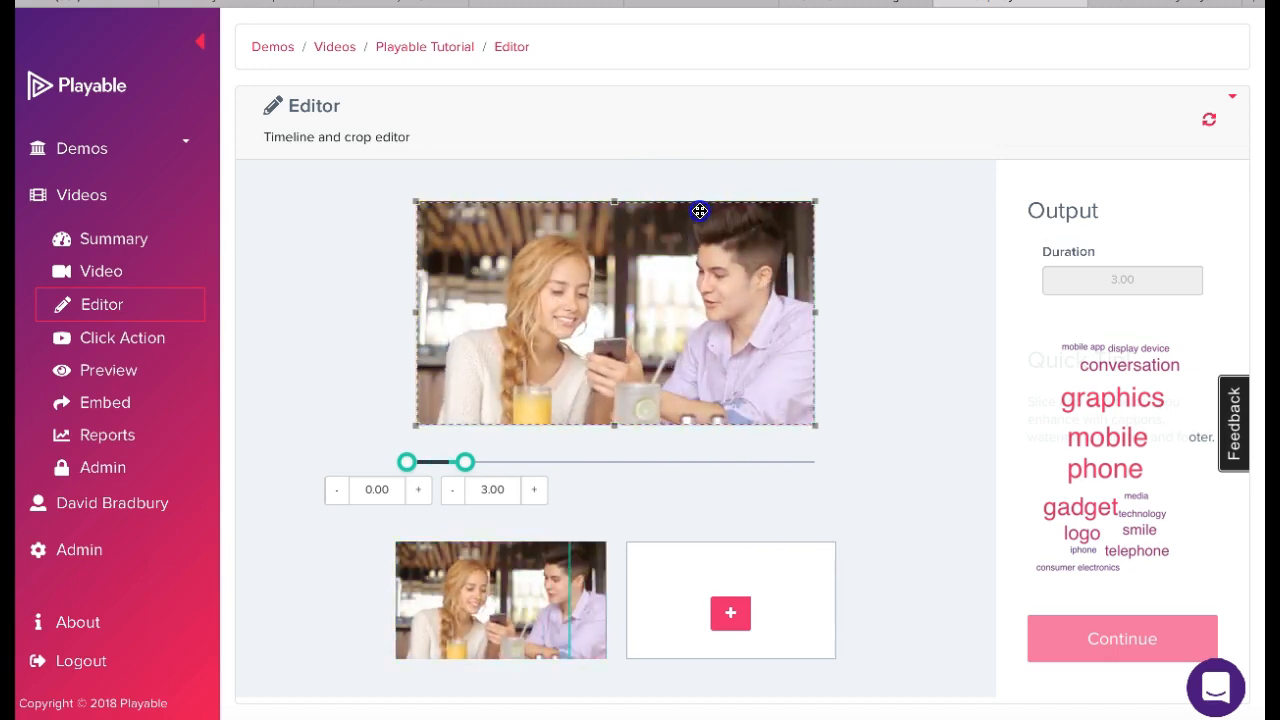
left_click(731, 617)
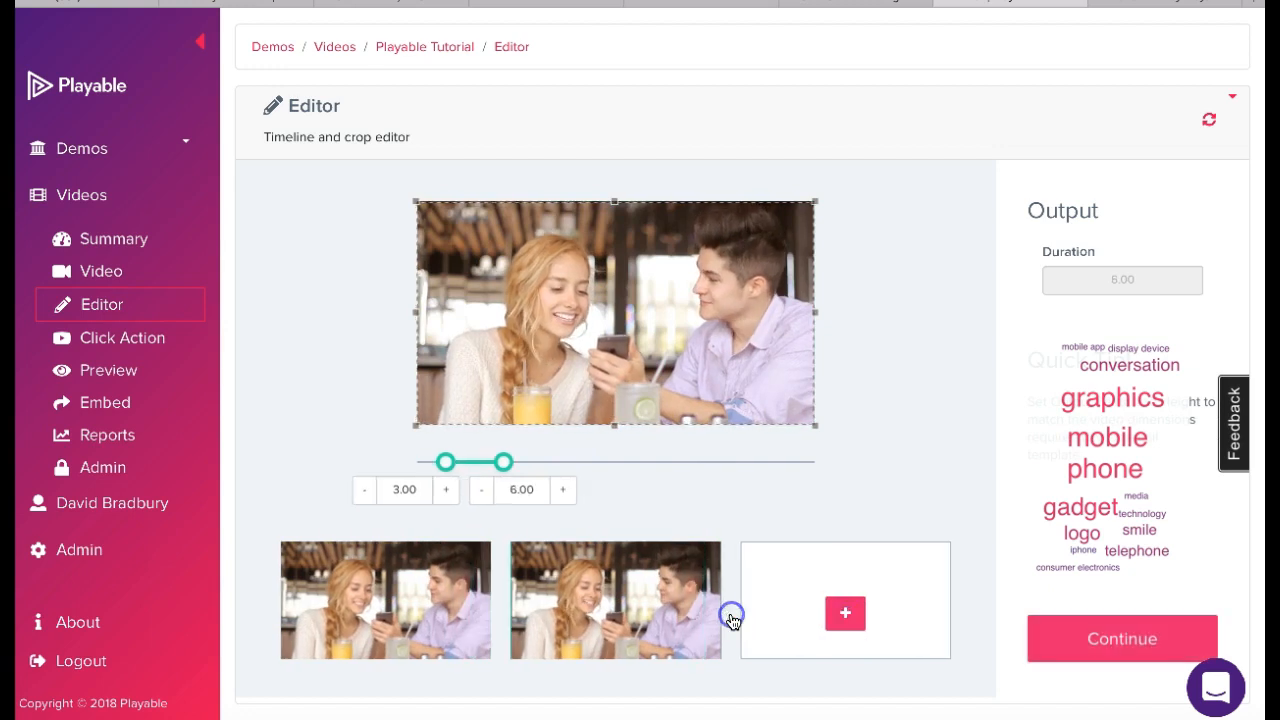
left_click(503, 463)
left_click_drag(503, 466, 812, 466)
left_click(478, 466)
left_click_drag(450, 468, 712, 474)
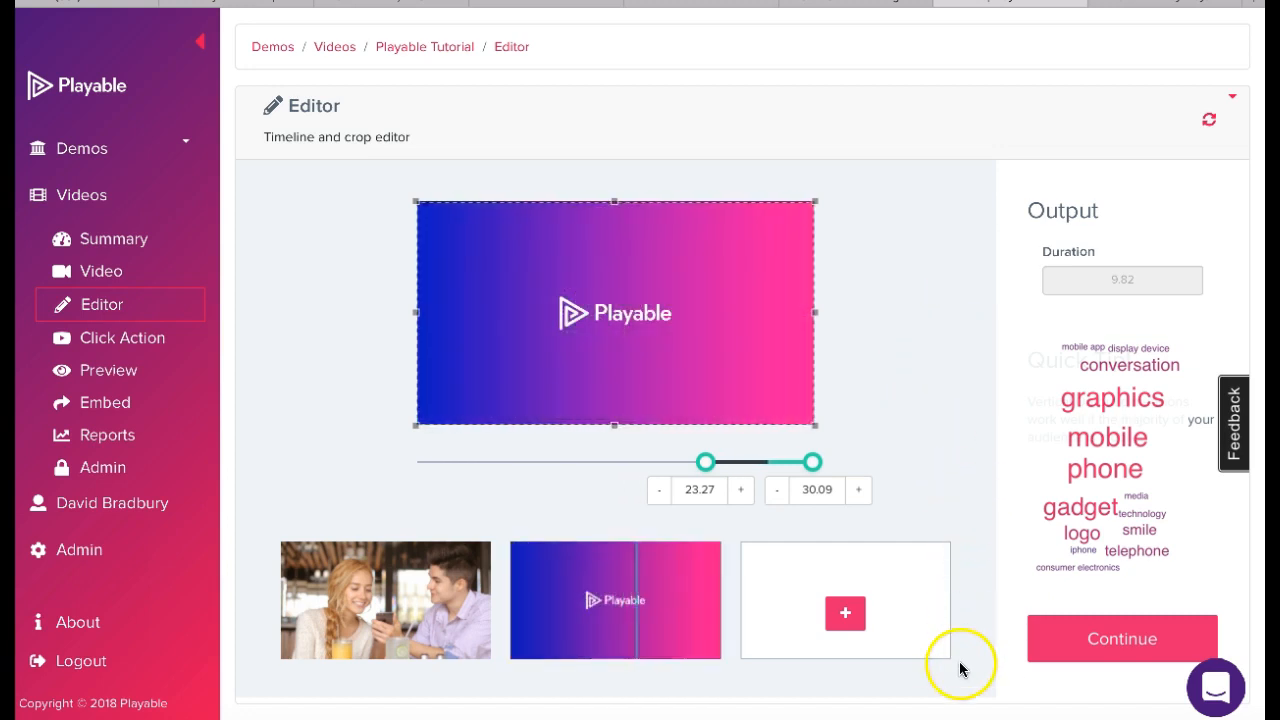
left_click(1112, 650)
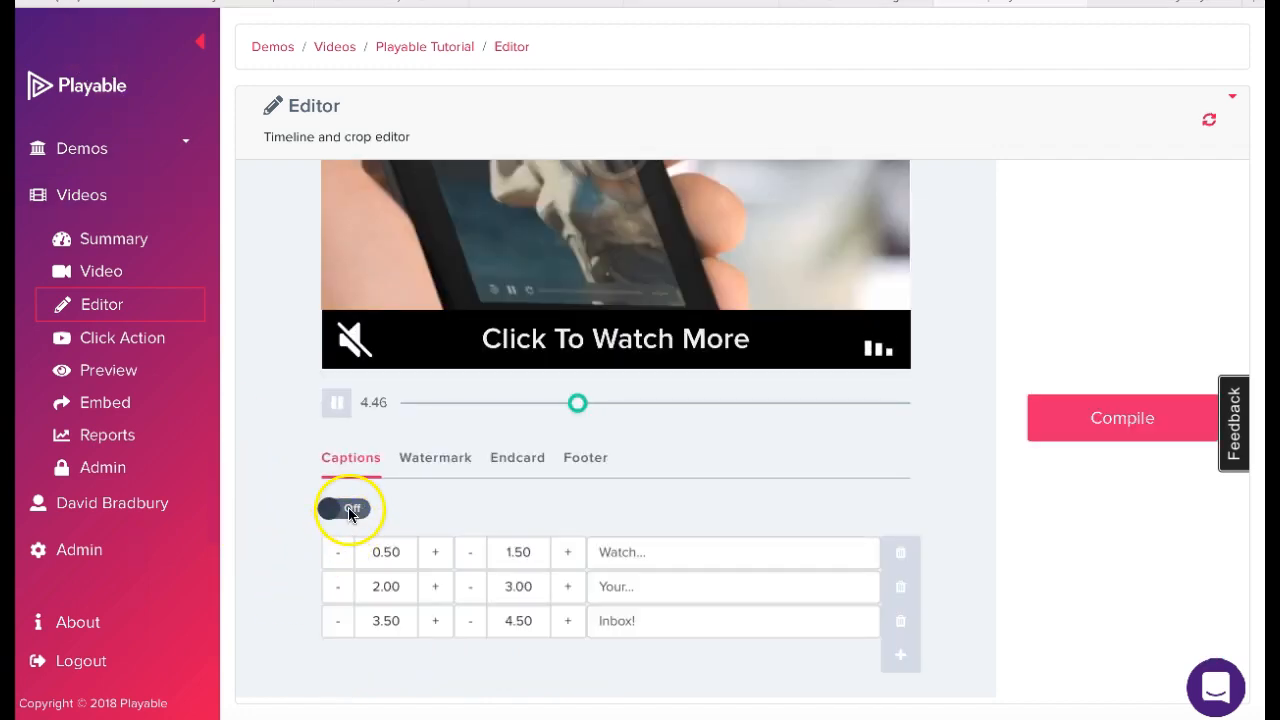
- Toggle the captions and switch the watermark off for the video
left_click(350, 511)
left_click(350, 511)
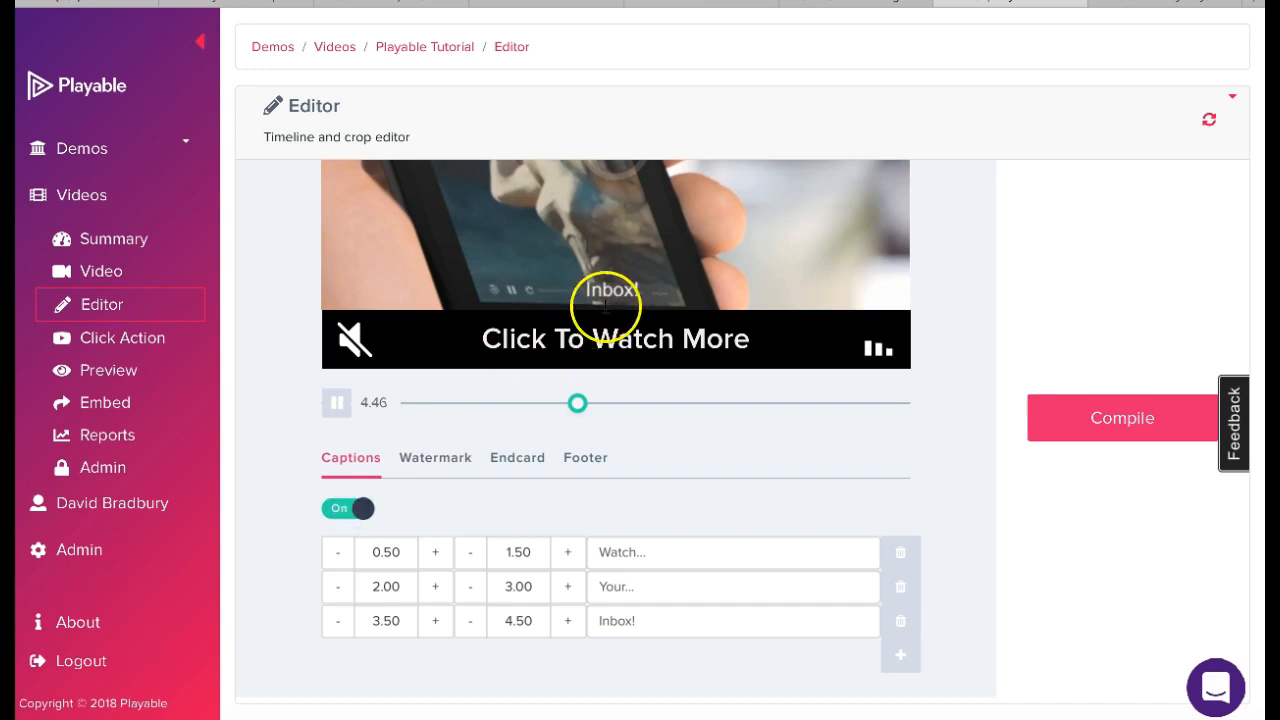
left_click(336, 508)
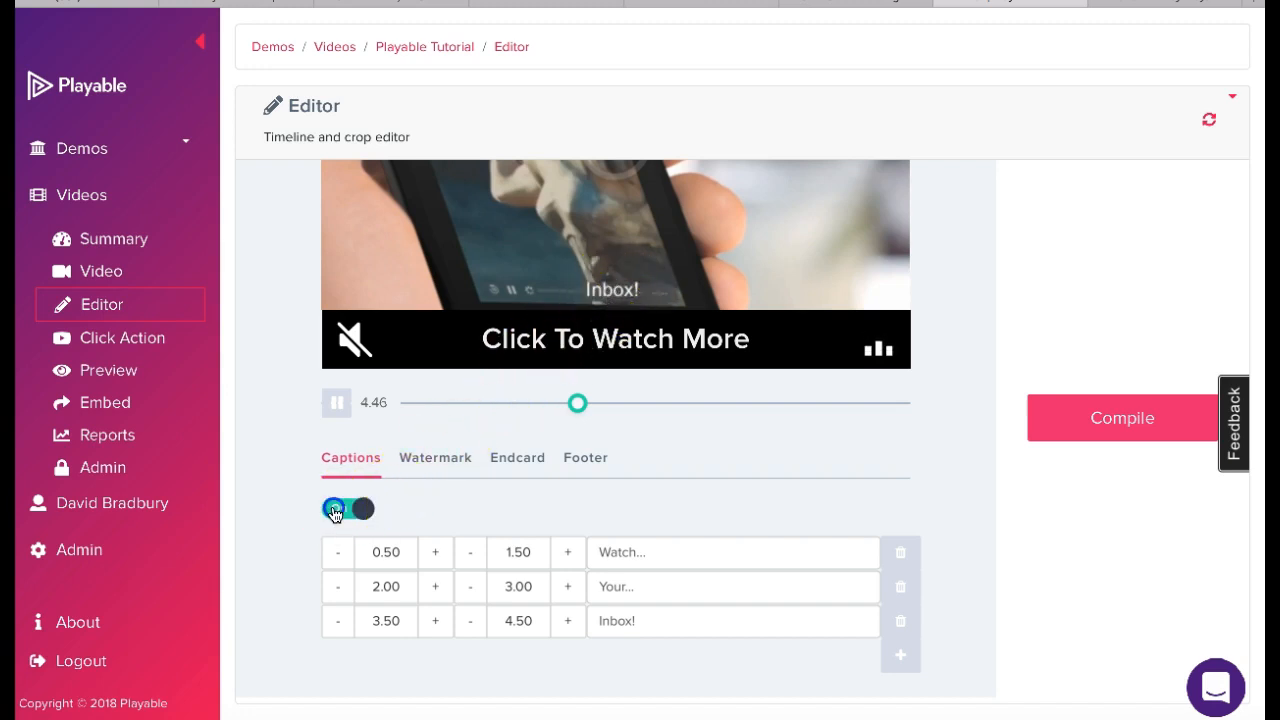
left_click(438, 473)
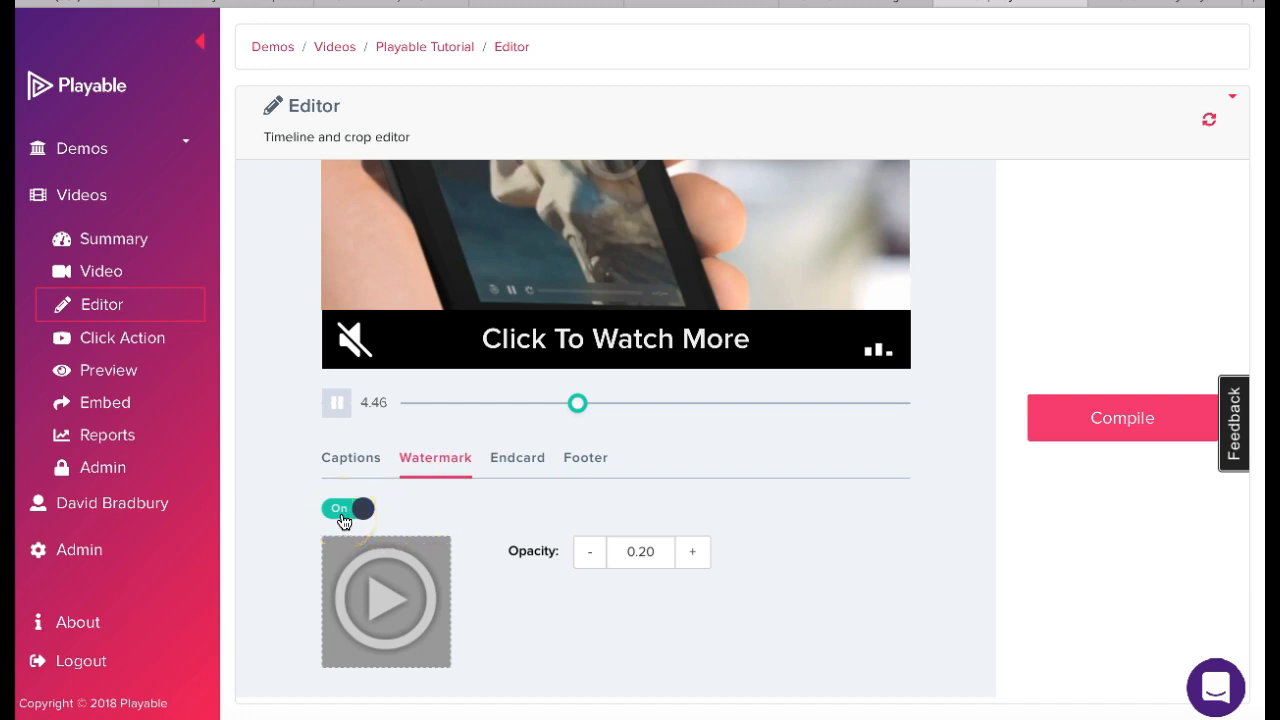
scroll(675, 486, "up", 1)
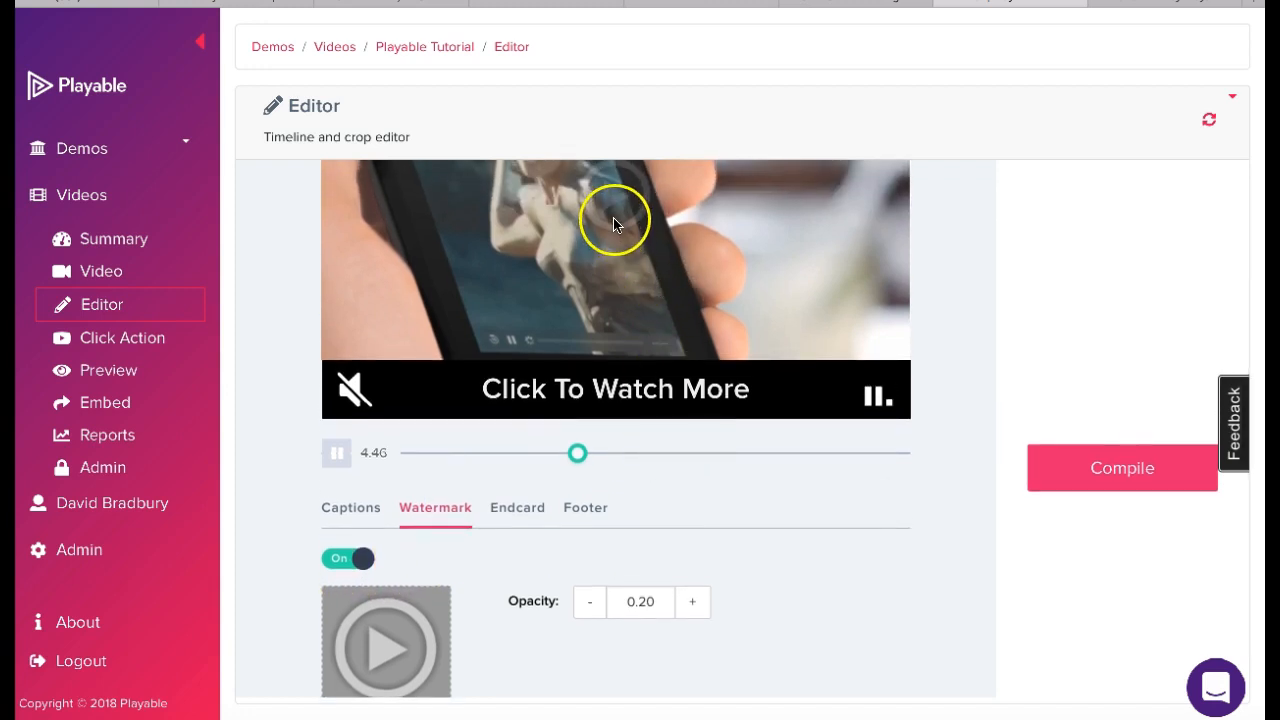
left_click(349, 558)
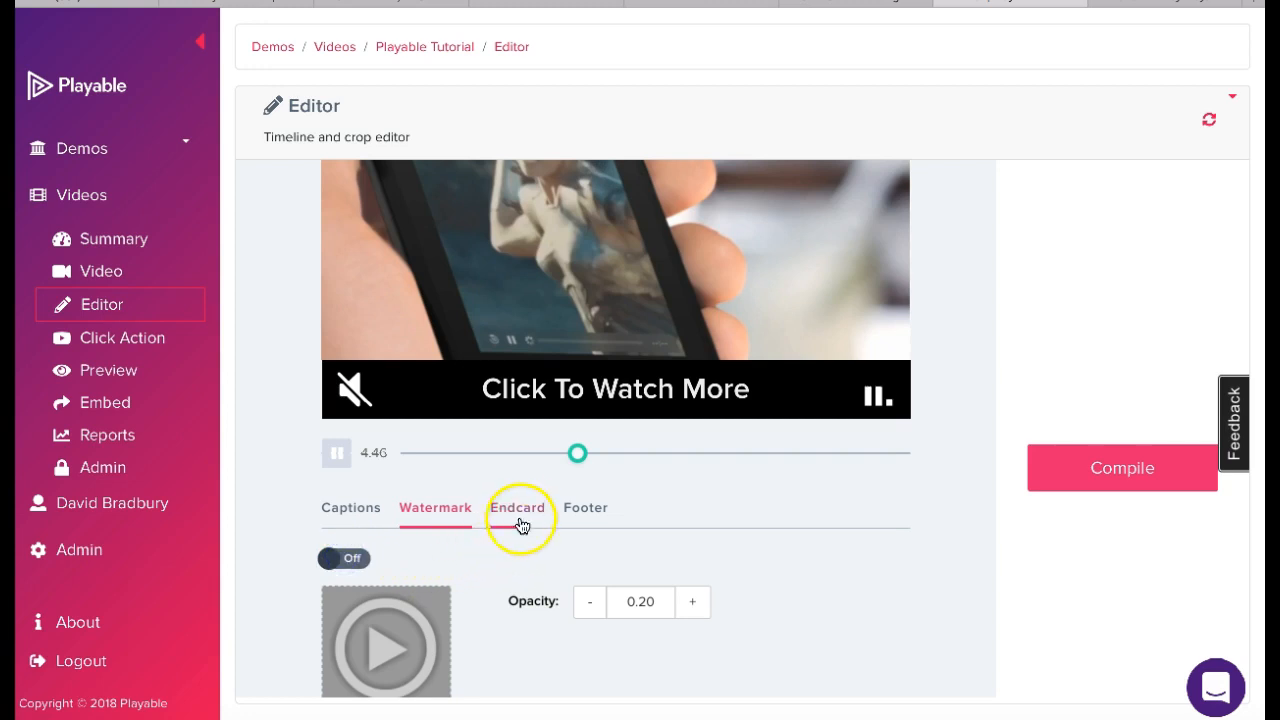
- Toggle the endcard and switch the footer off
left_click(520, 508)
left_click(347, 560)
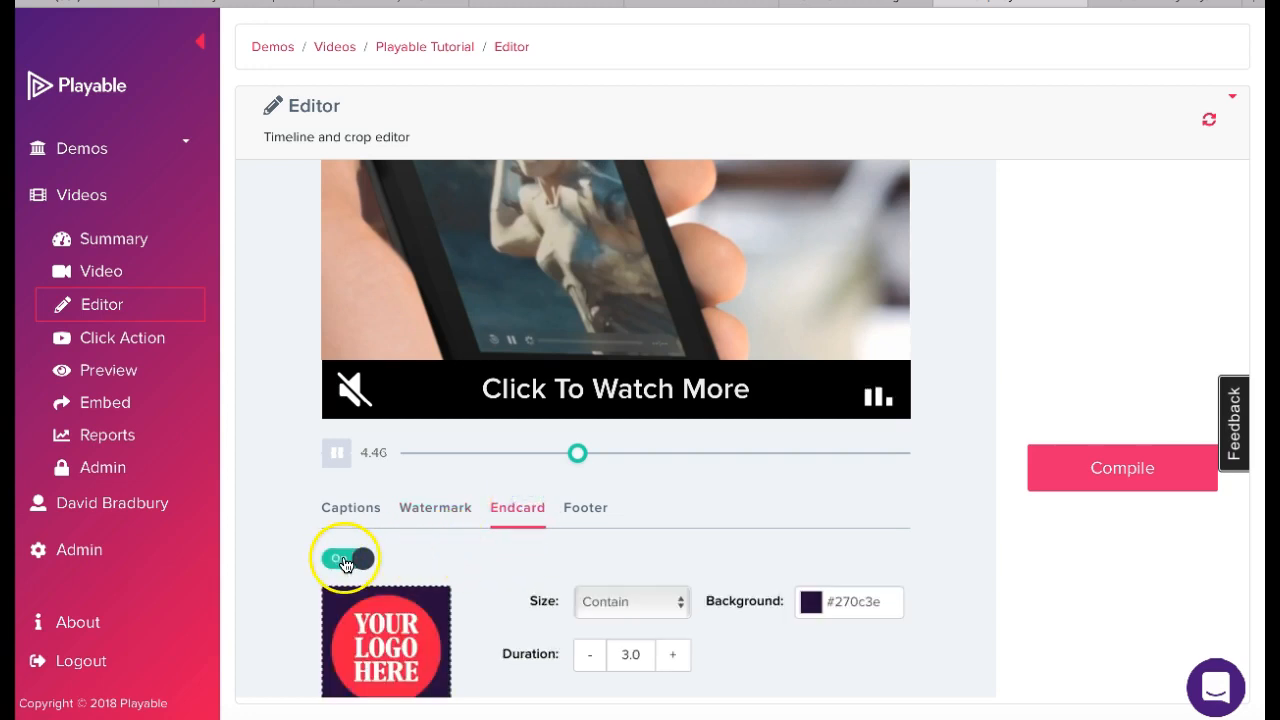
left_click(583, 510)
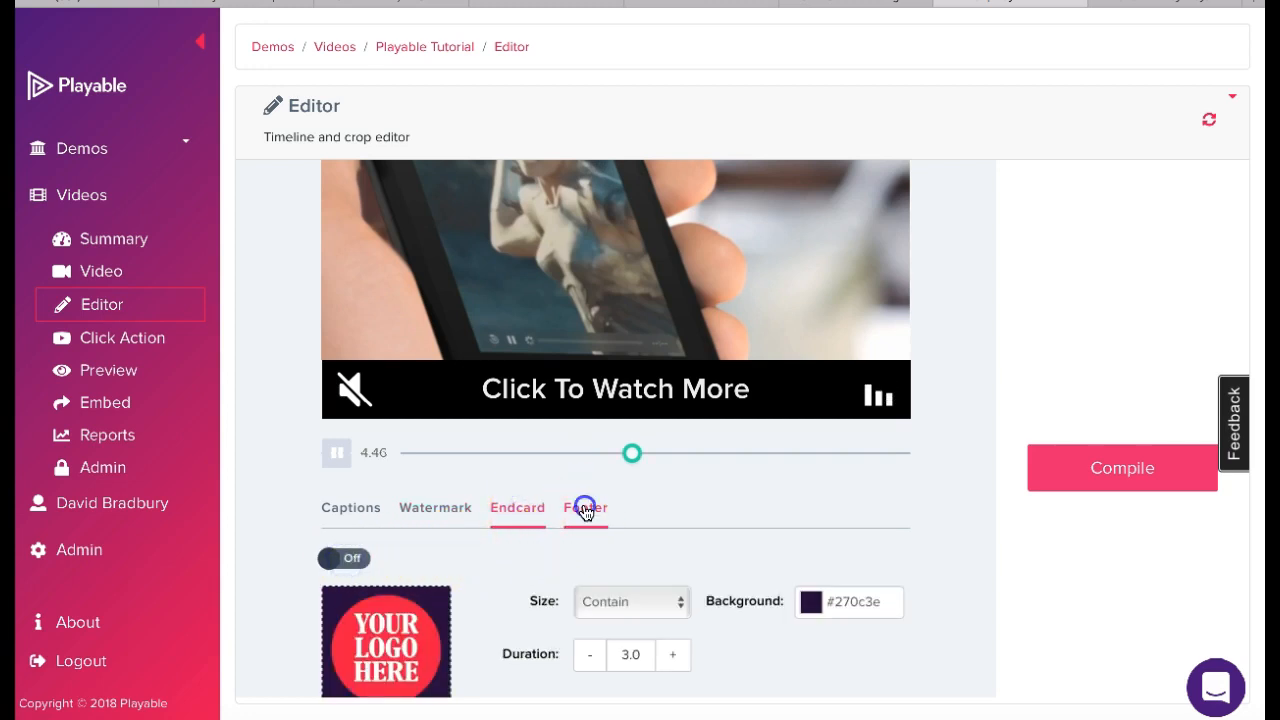
left_click(343, 584)
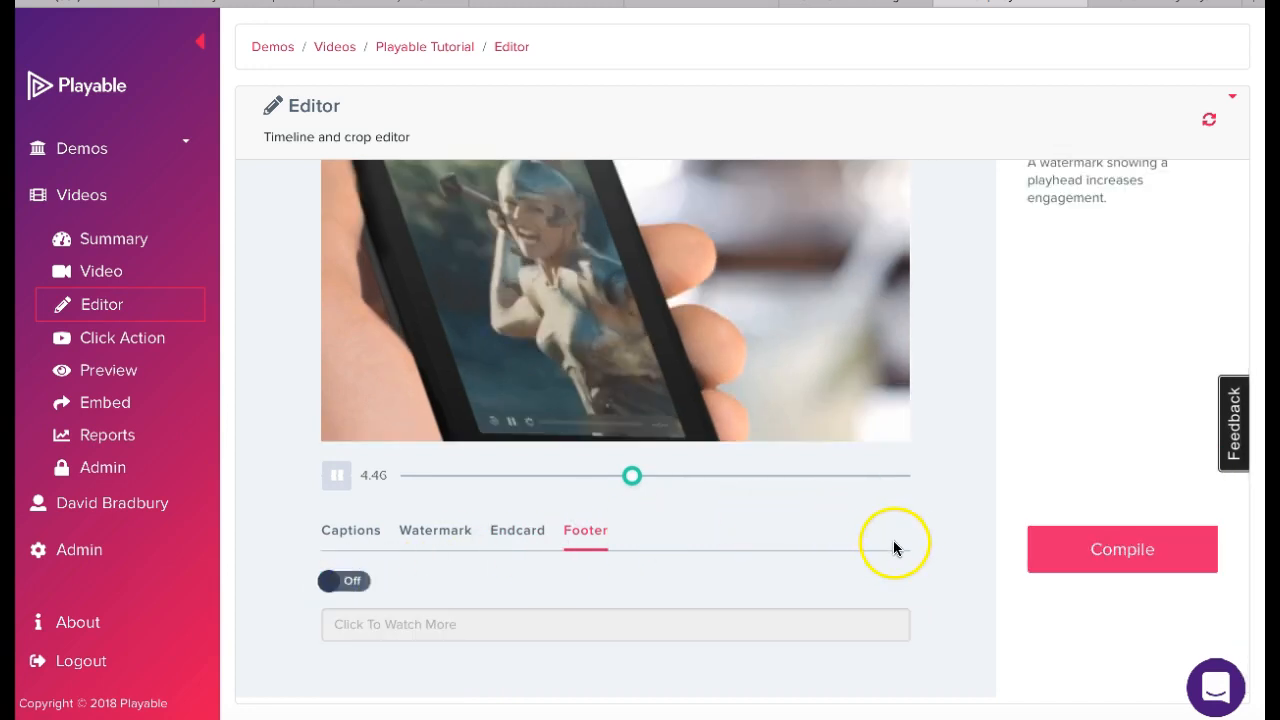
left_click(1115, 552)
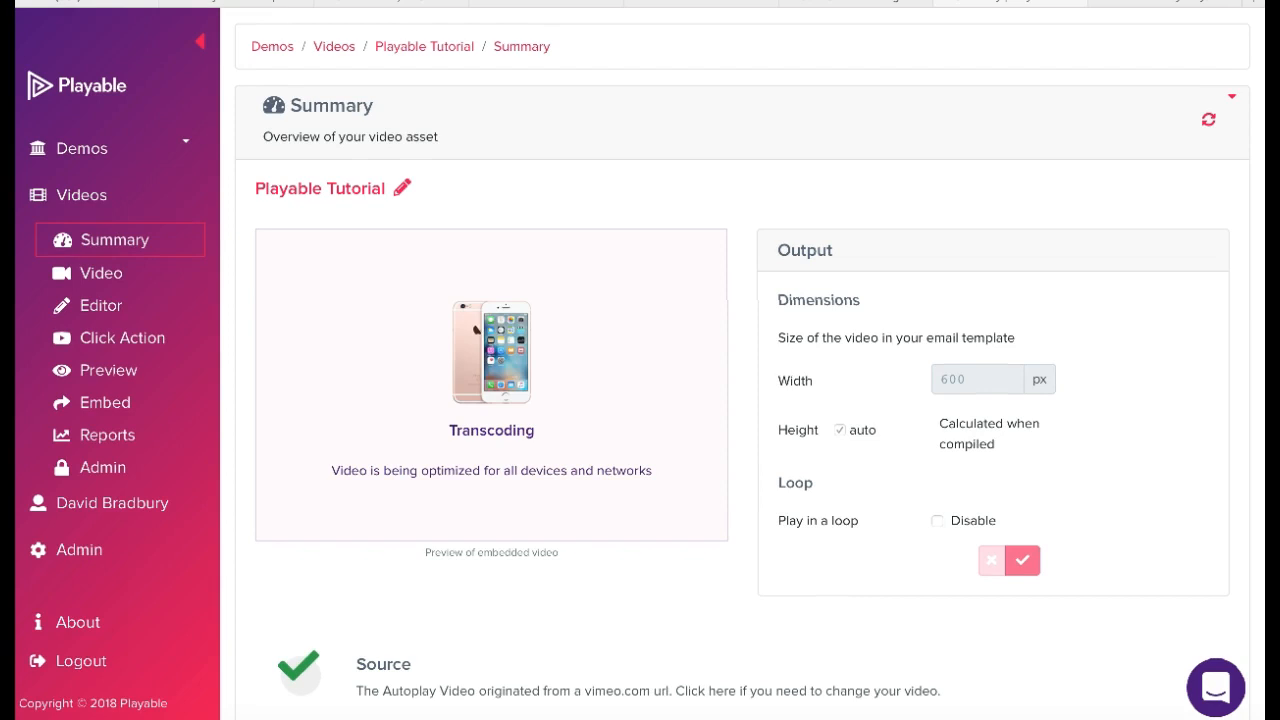
left_click(133, 338)
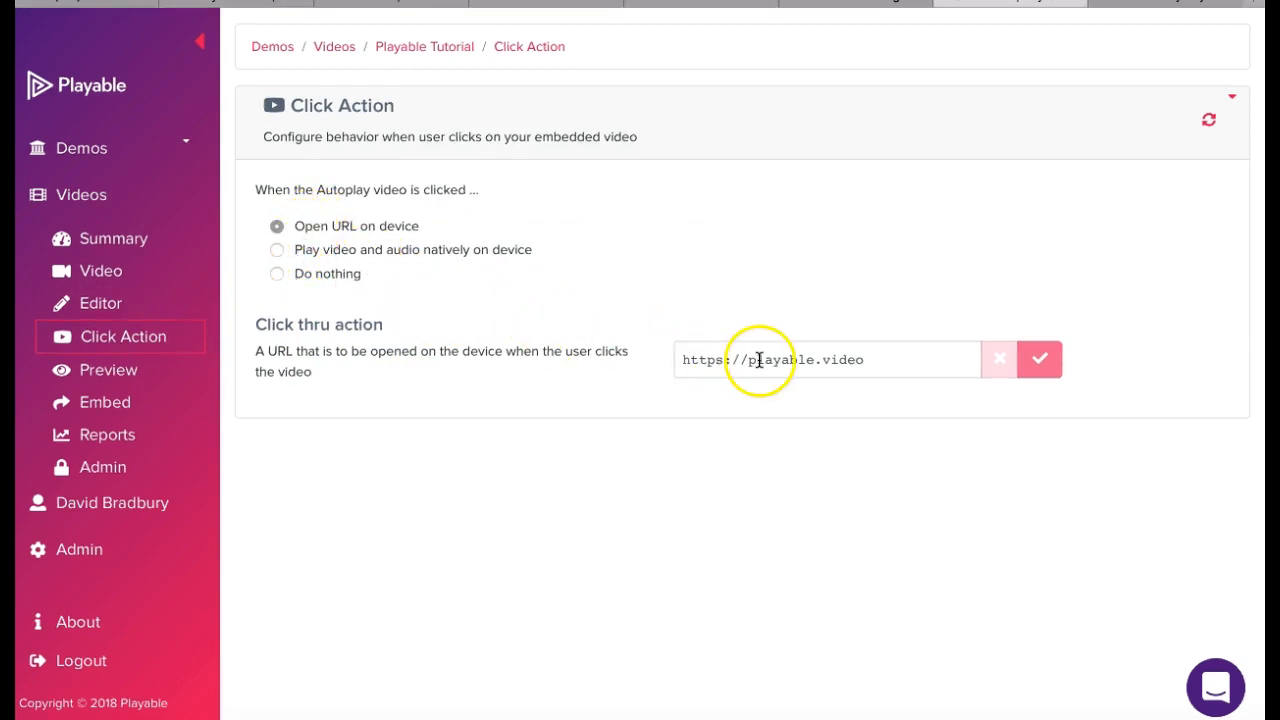
left_click_drag(879, 364, 673, 360)
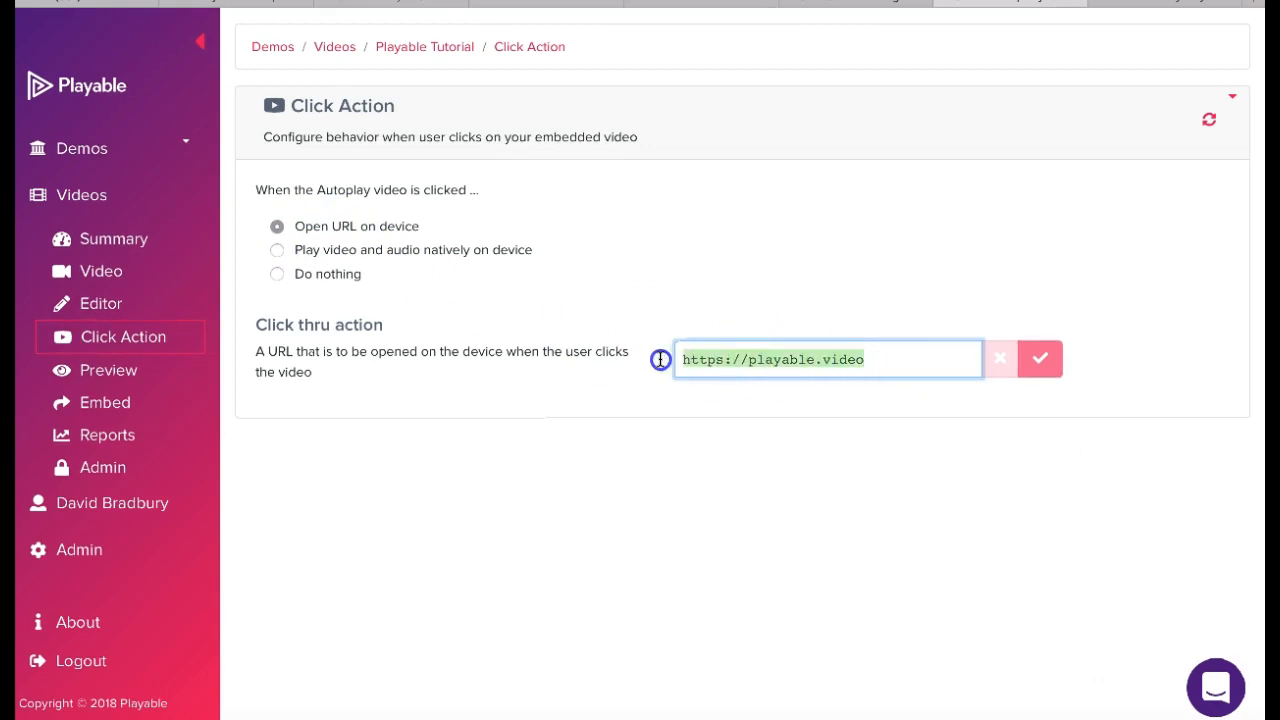
key("BackSpace")
type("https://vimeo.com/238677650")
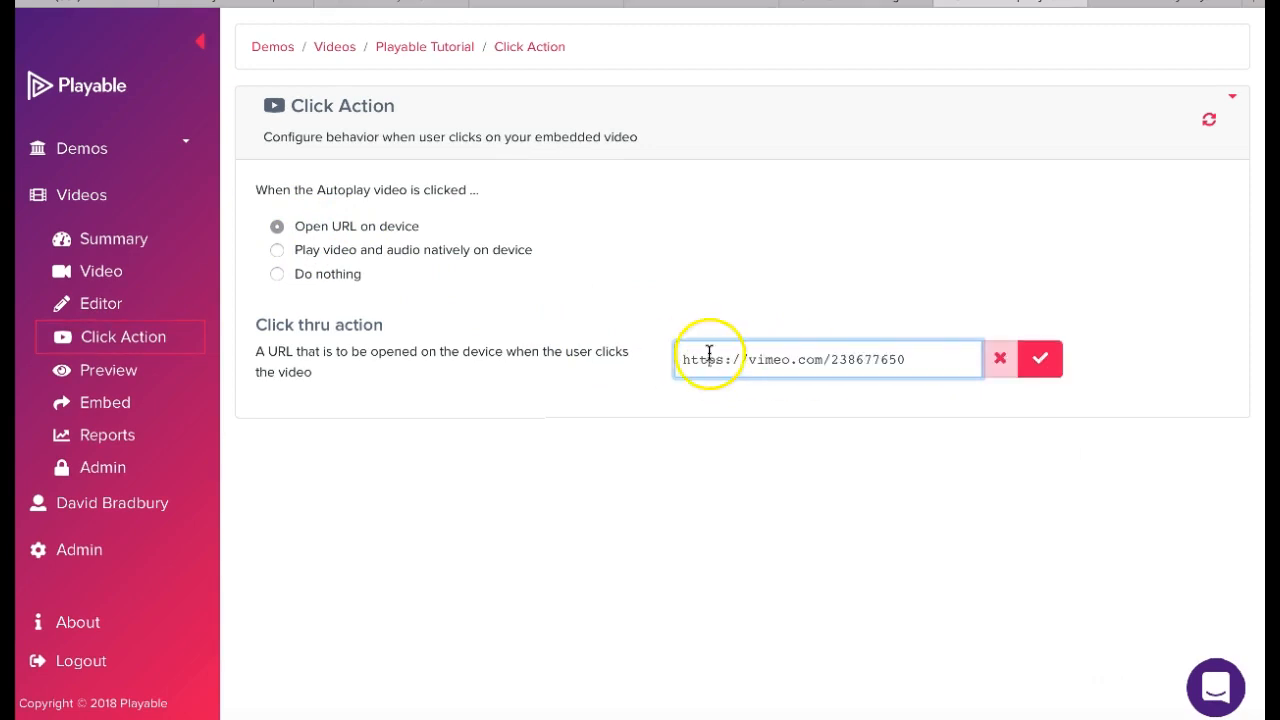
left_click(1043, 360)
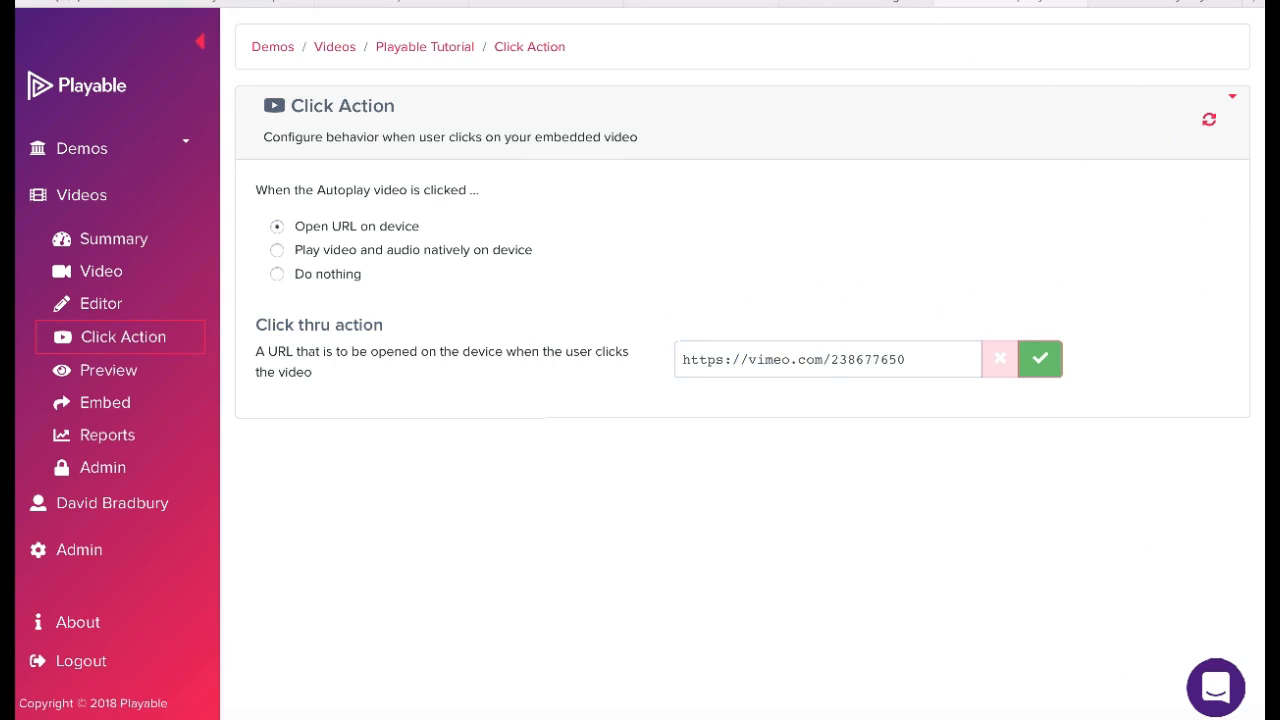
left_click(118, 372)
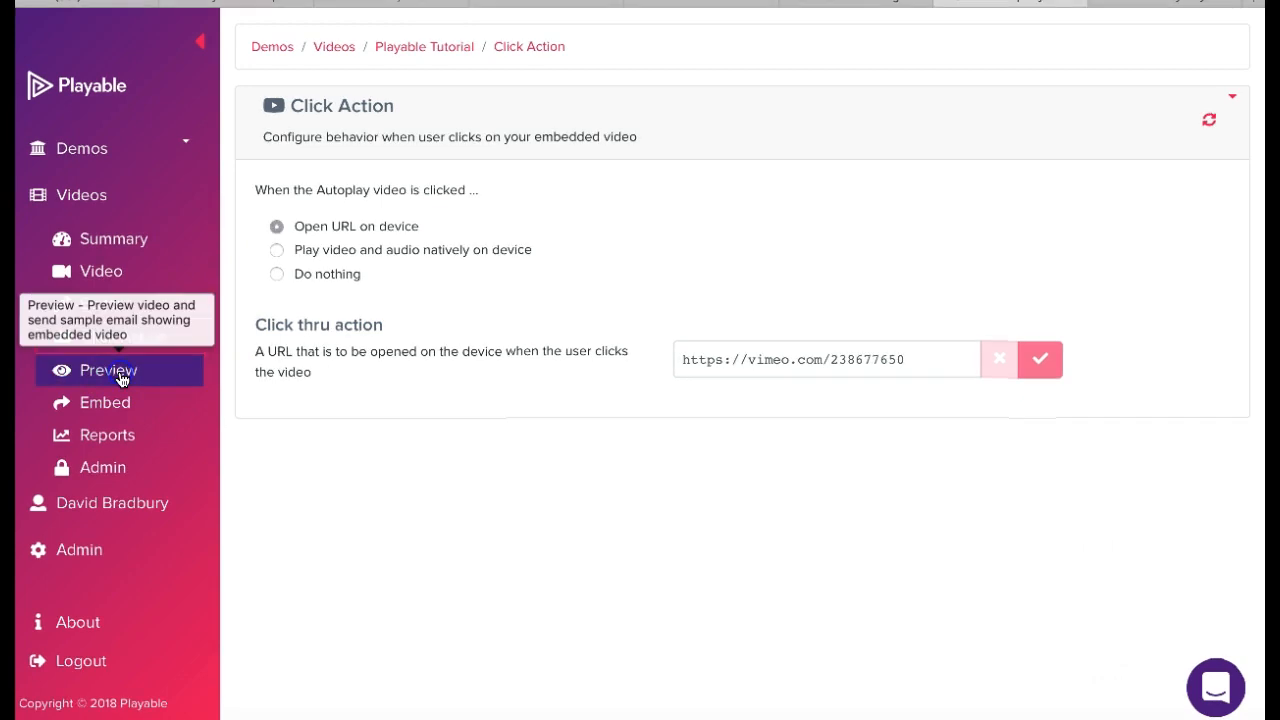
- Check the preview's device options for the email template and send a sample email containing the video
left_click(463, 256)
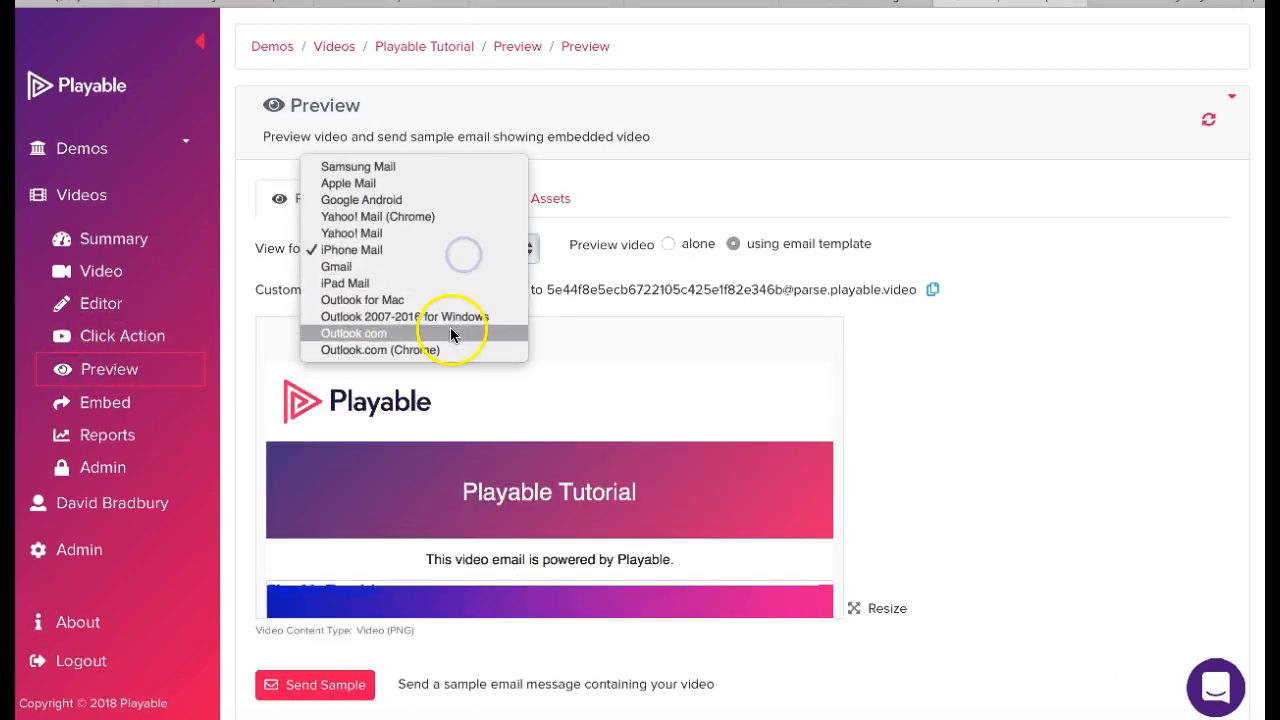
left_click(952, 354)
left_click(346, 686)
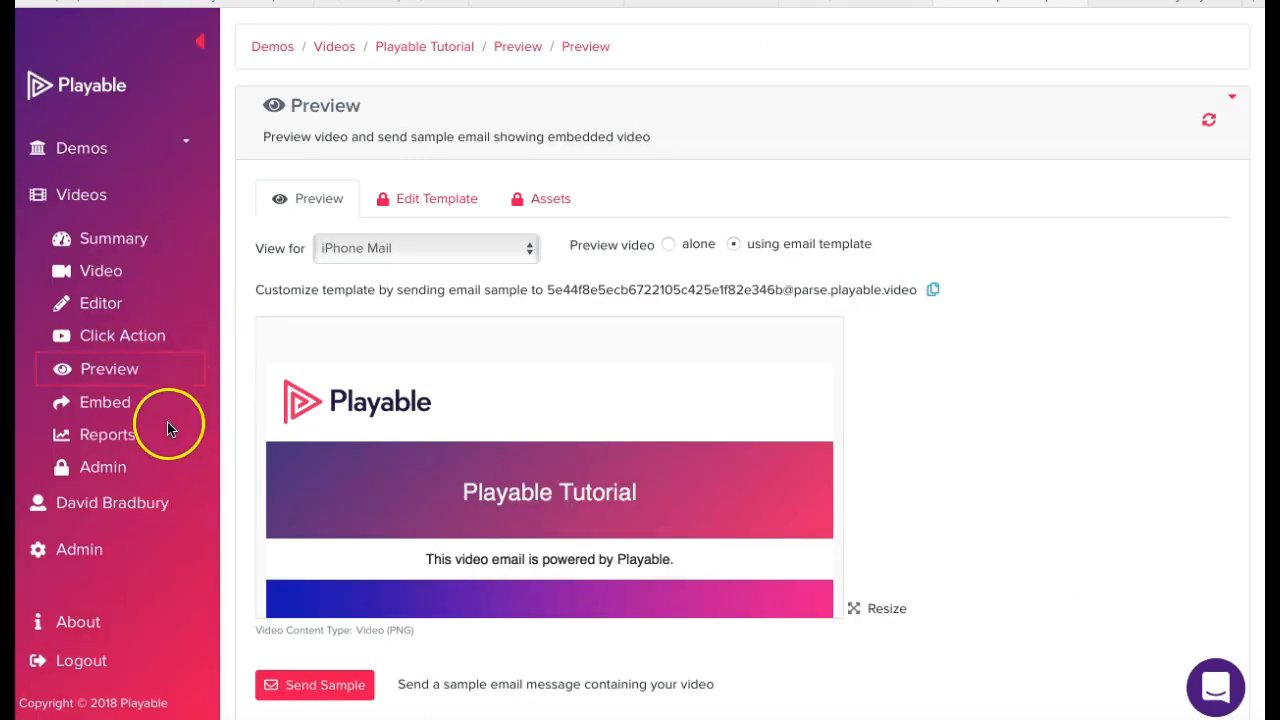
- Open the embed page, dismiss the campaign warning, and keep SendGrid as the email service provider
left_click(106, 404)
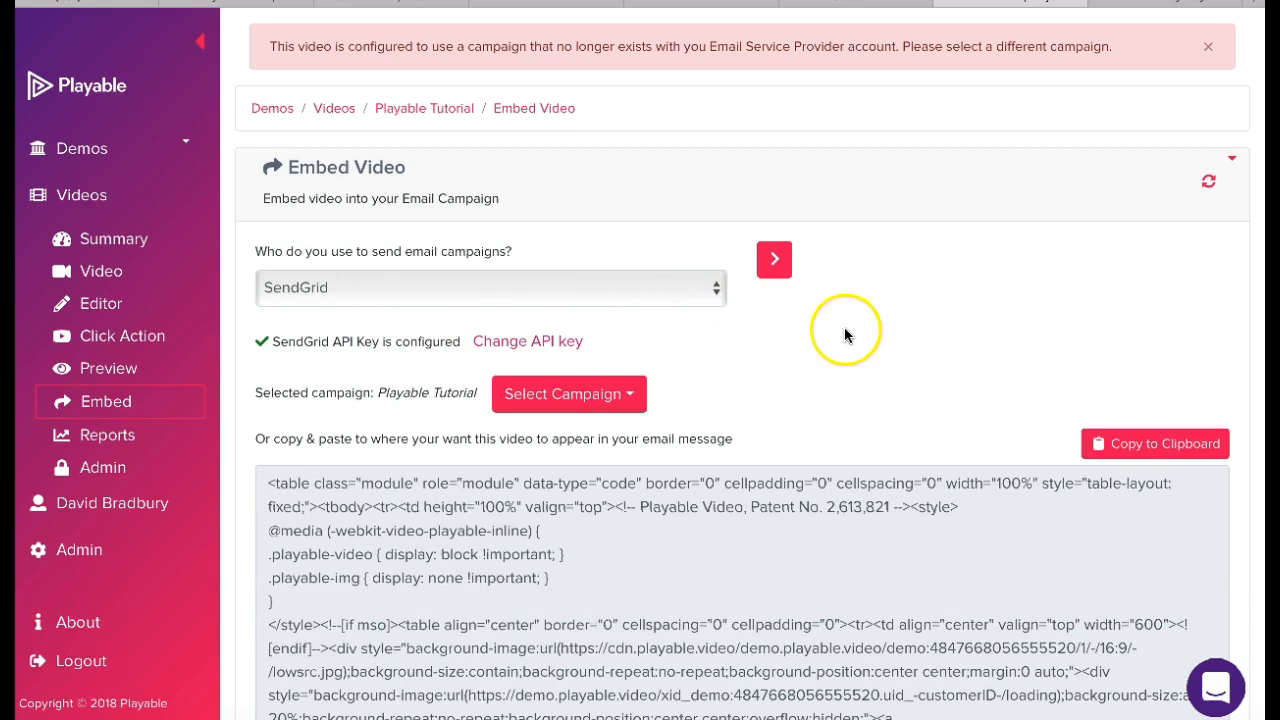
left_click(1208, 46)
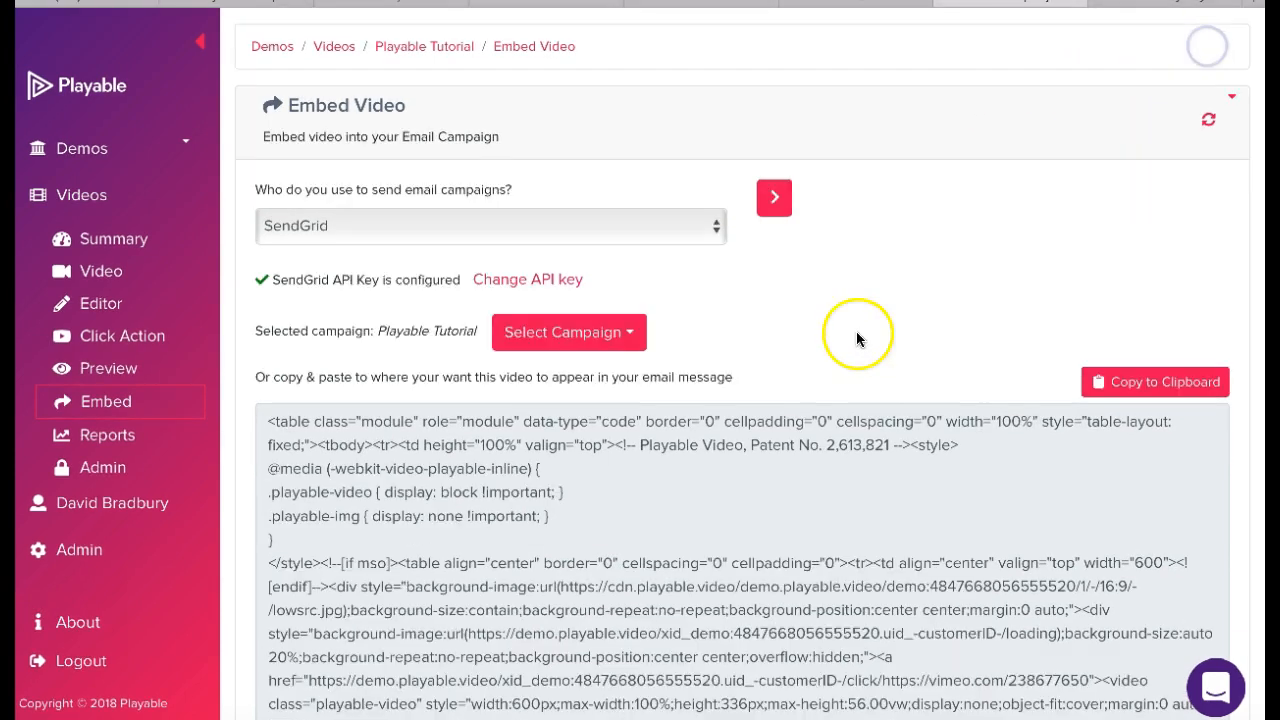
left_click(717, 229)
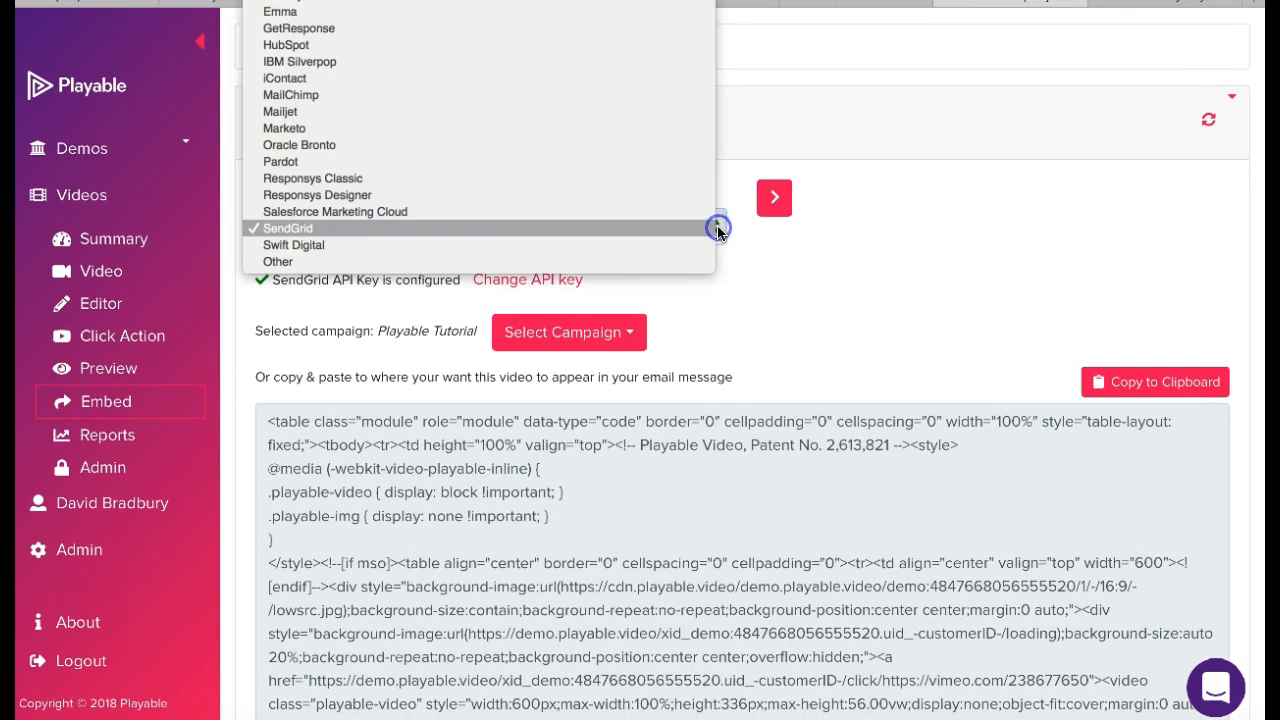
left_click(660, 229)
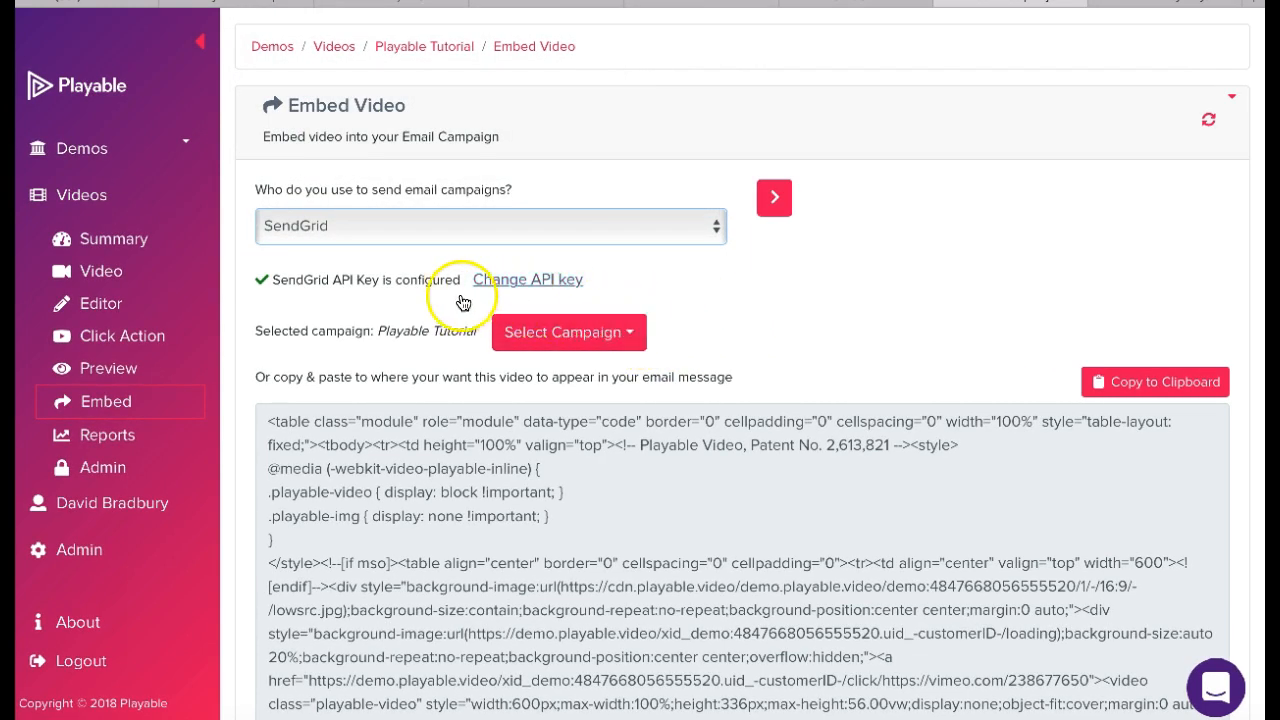
- Select the Playable Tutorial campaign and insert the video in place of the van image in its template
left_click(632, 339)
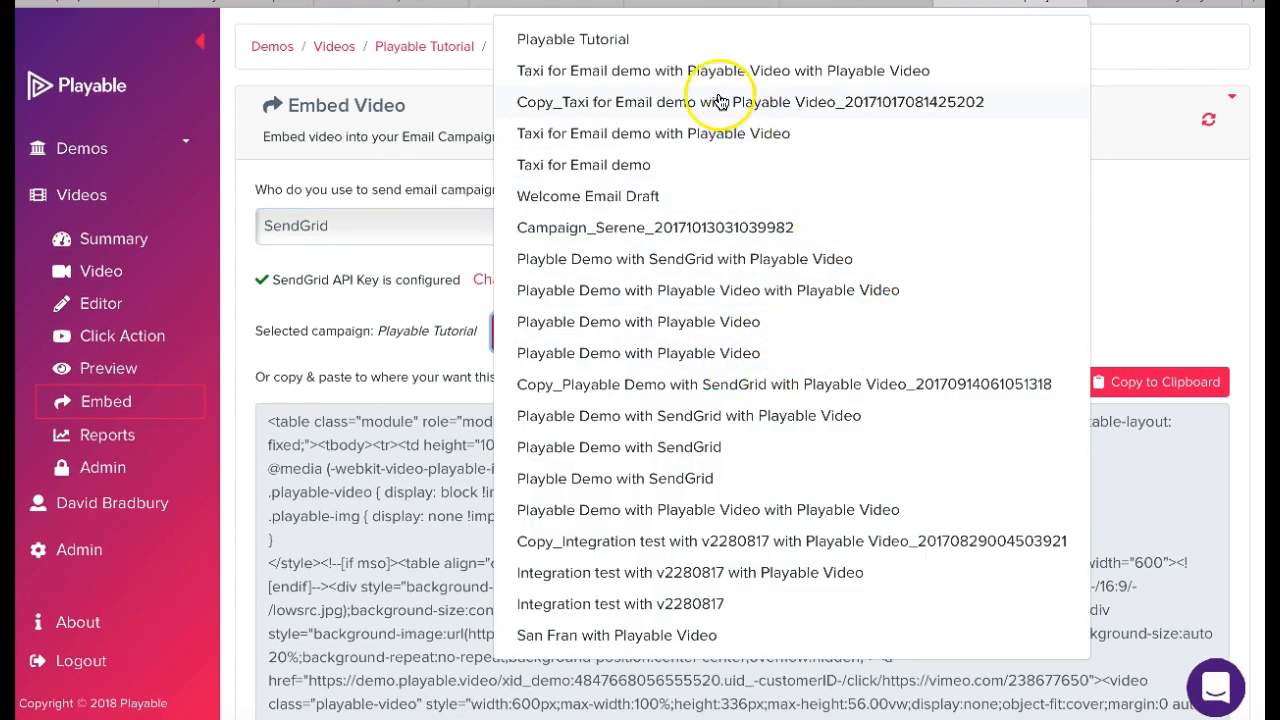
left_click(670, 42)
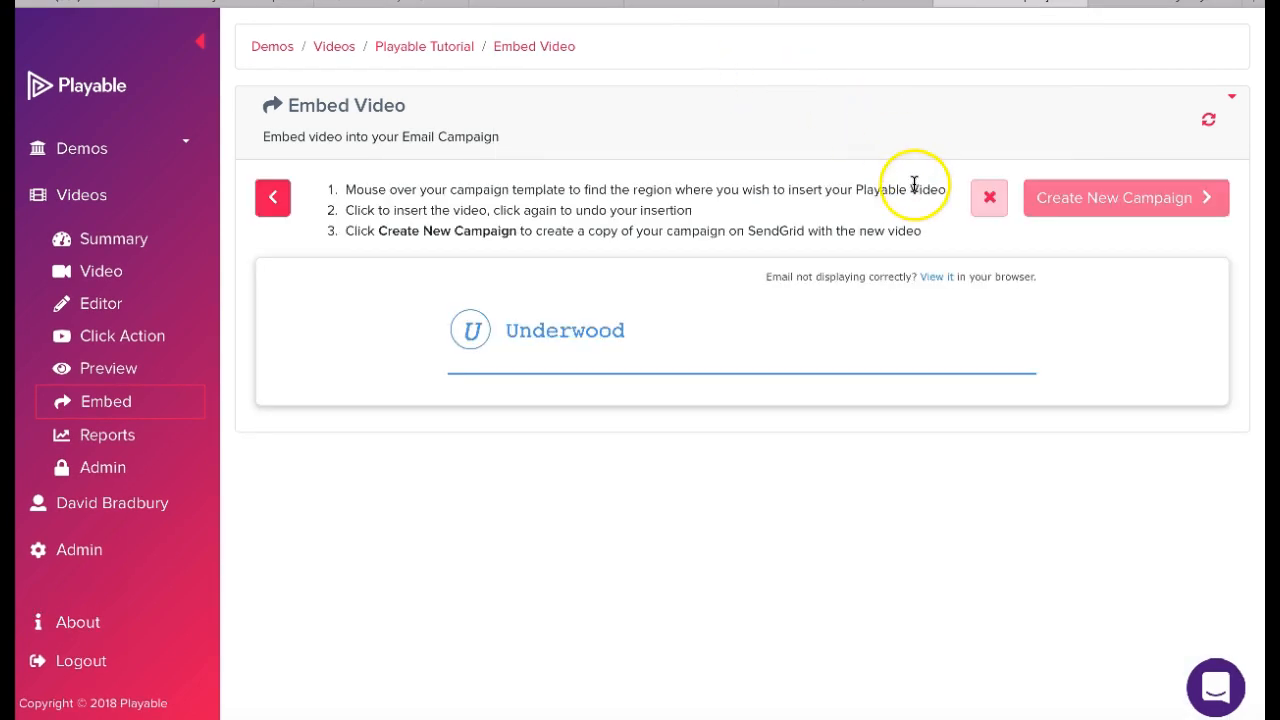
scroll(1169, 441, "down", 1)
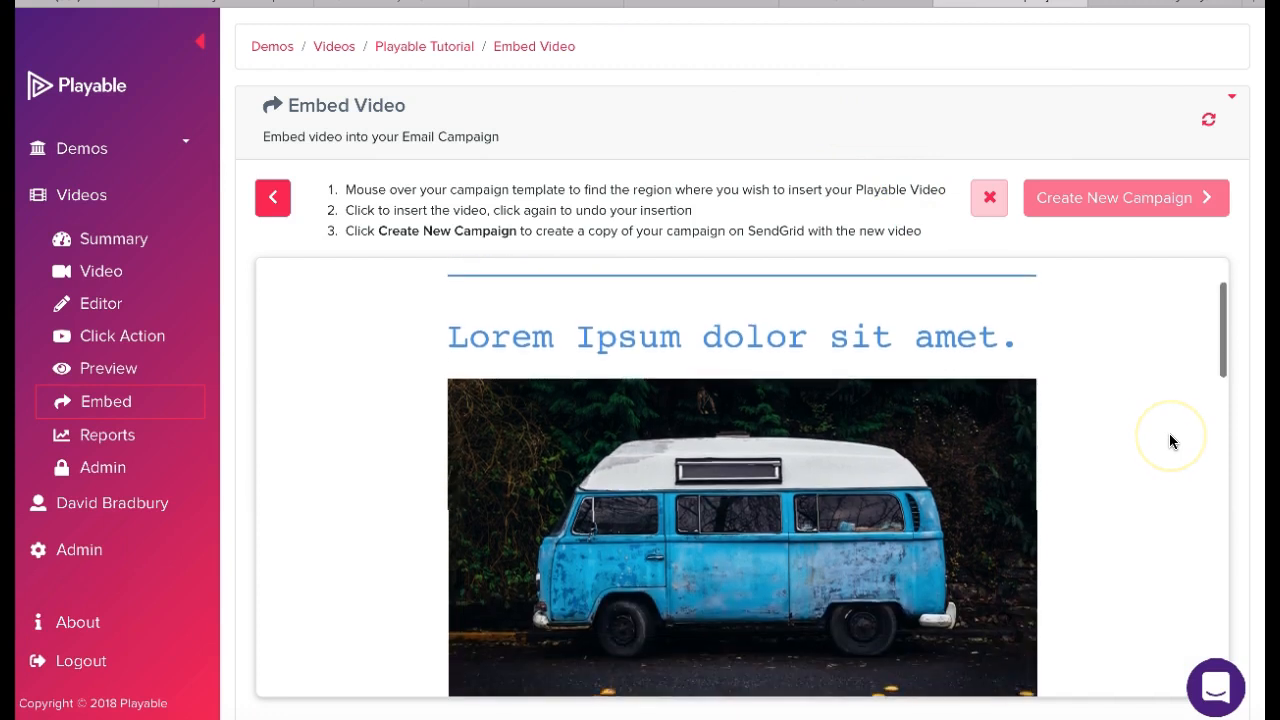
scroll(1140, 486, "down", 1)
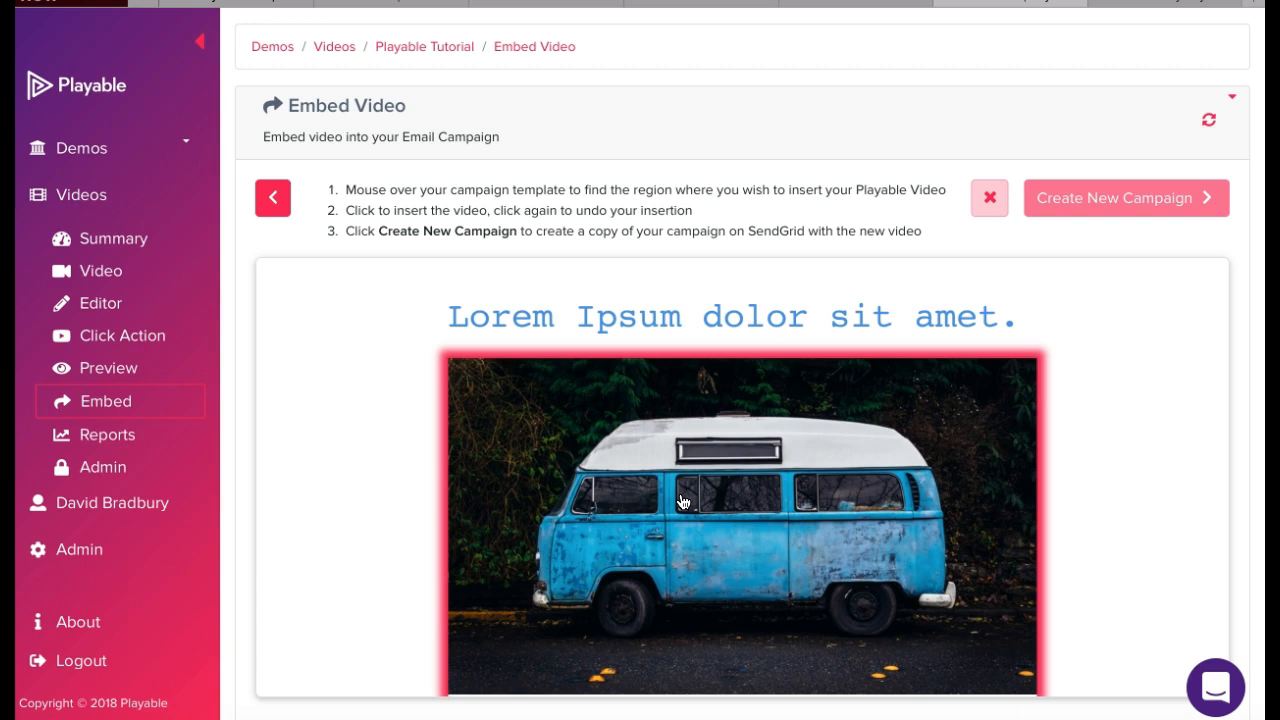
left_click(681, 501)
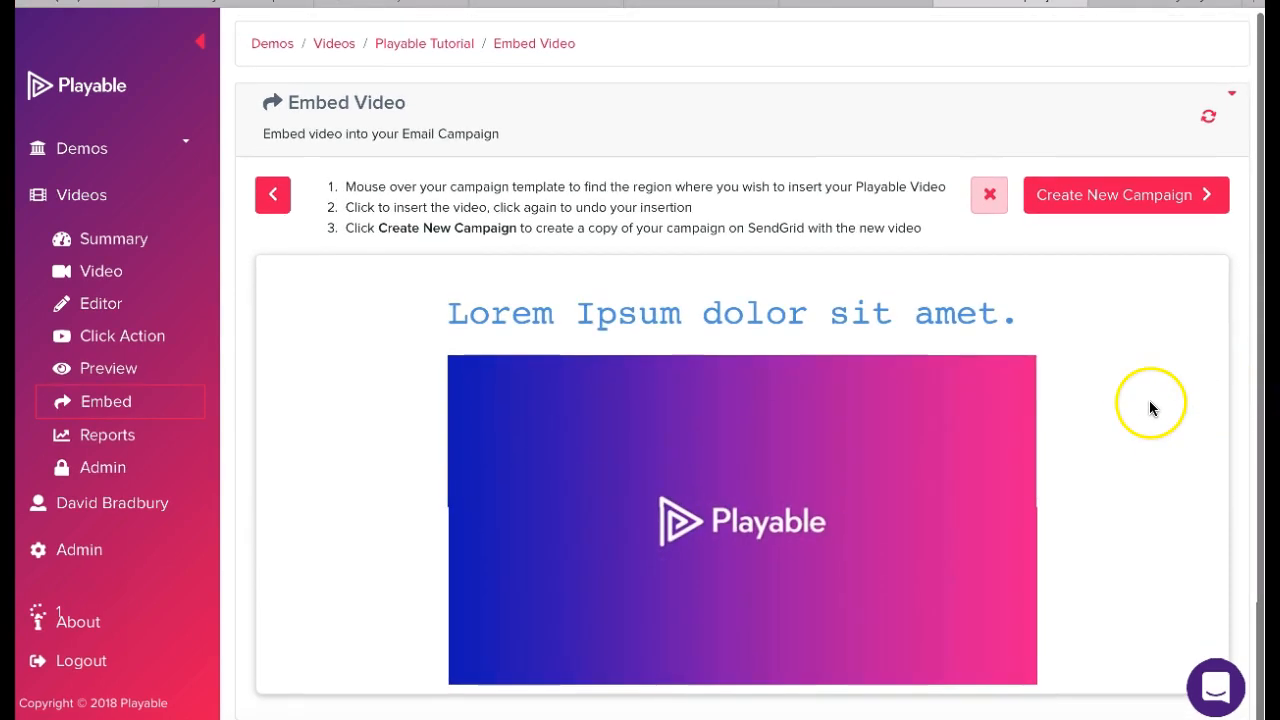
- Create a new SendGrid campaign containing the inserted video
scroll(1145, 404, "down", 2)
scroll(1141, 402, "up", 2)
scroll(1140, 404, "down", 1)
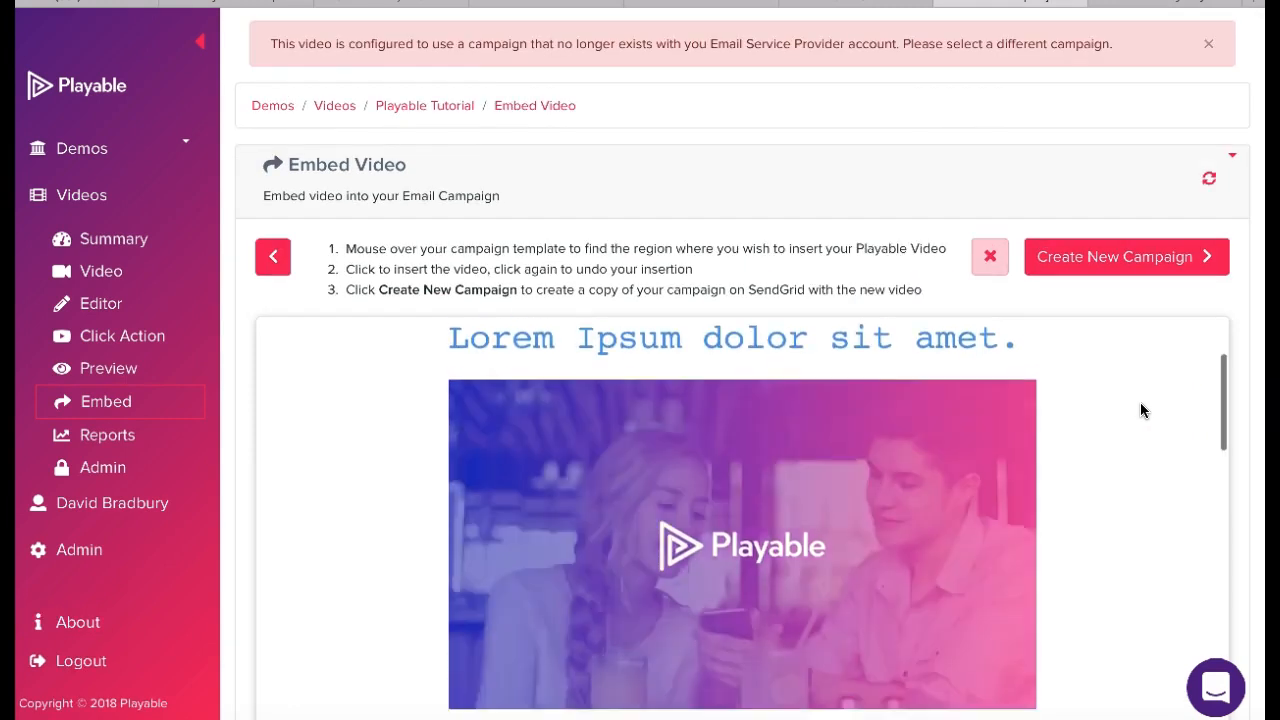
left_click(1134, 257)
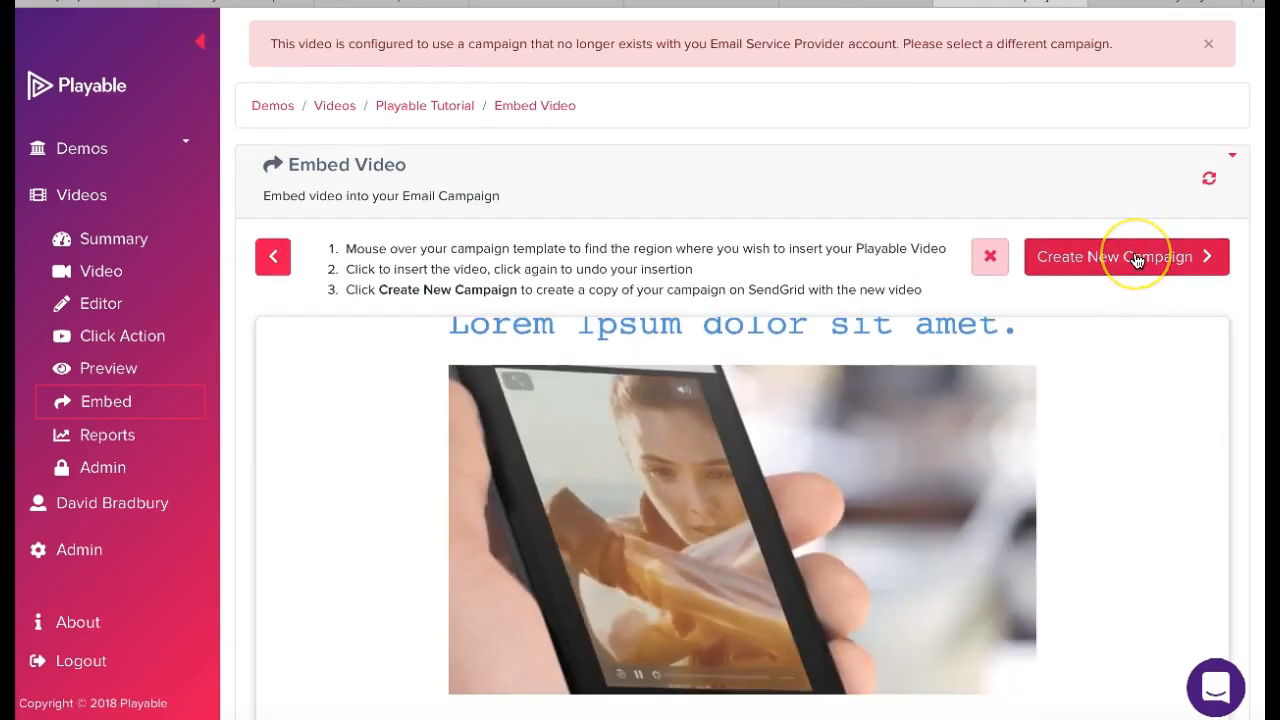